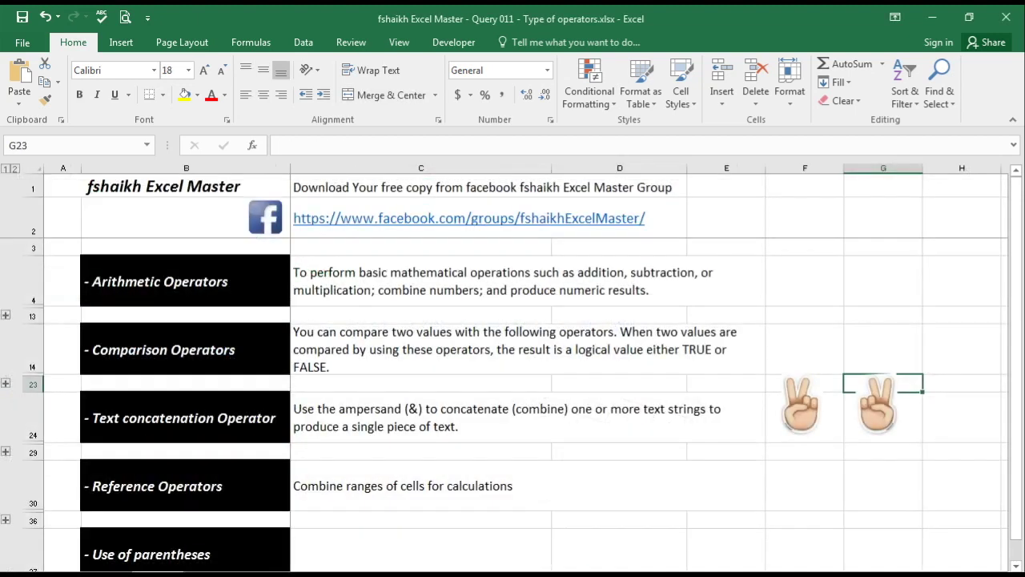
Select each operator section heading, then expand the hidden Arithmetic Operators rows 5-12.
left_click(250, 290)
left_click(230, 352)
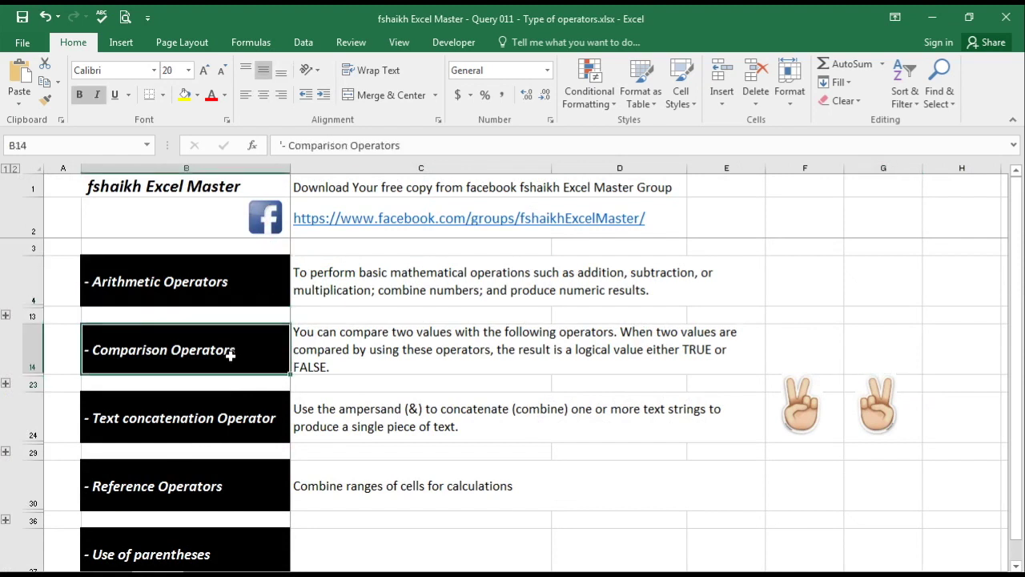
left_click(217, 419)
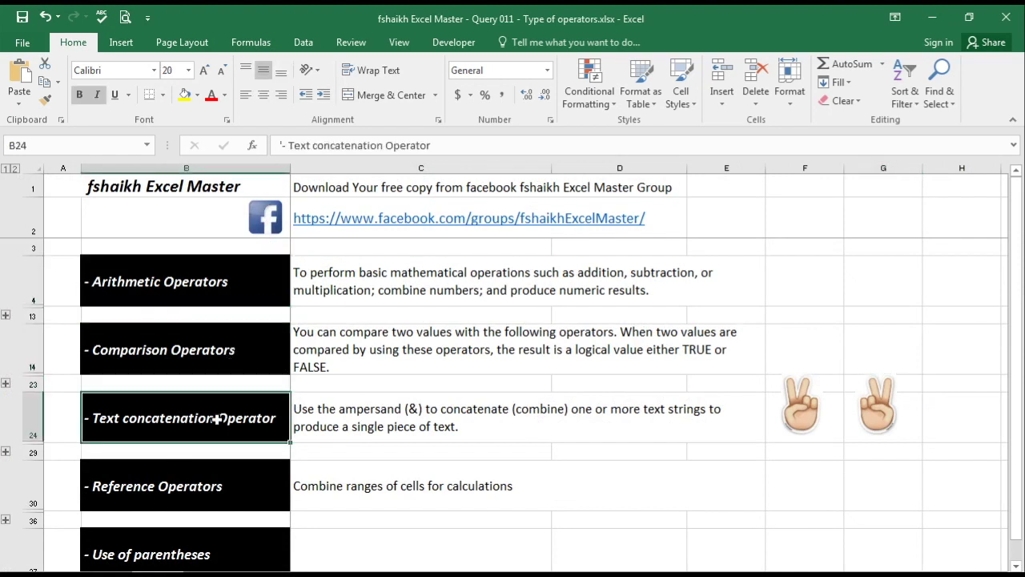
left_click(206, 490)
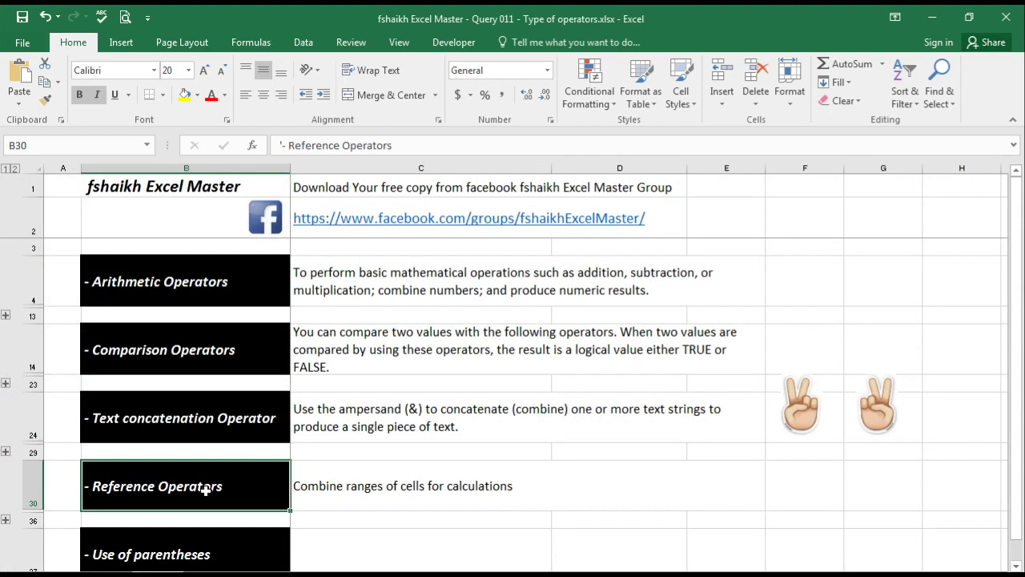
left_click(5, 316)
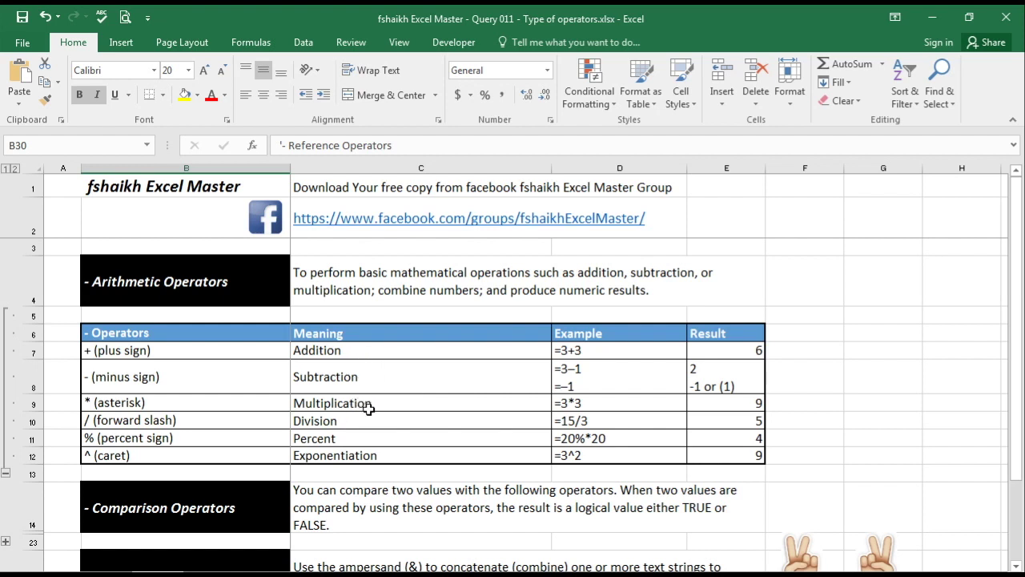
Review the plus sign row: its =3+3 example, its result and its Addition meaning.
left_click(183, 347)
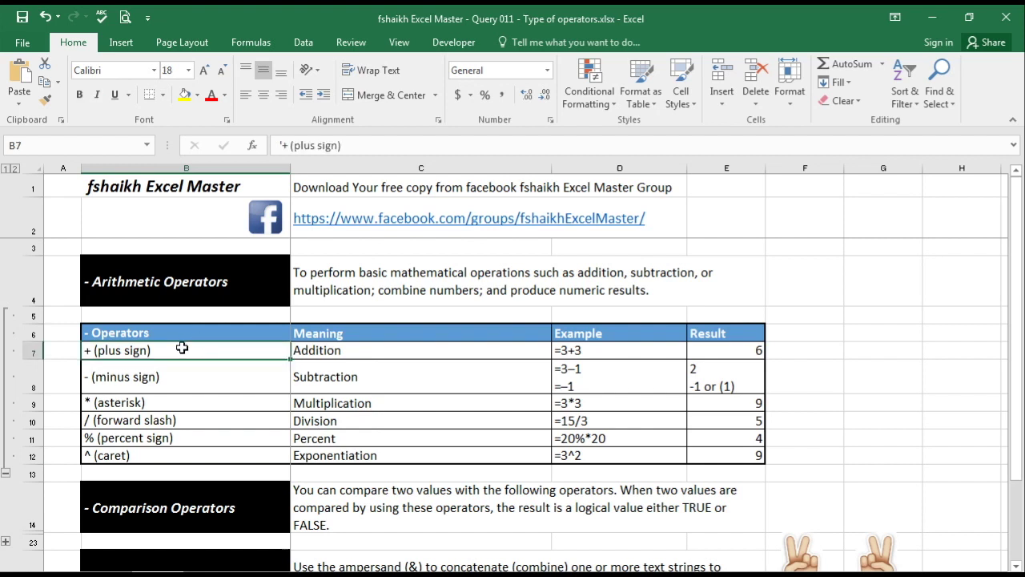
key("Down")
key("Down")
key("Up")
key("Up")
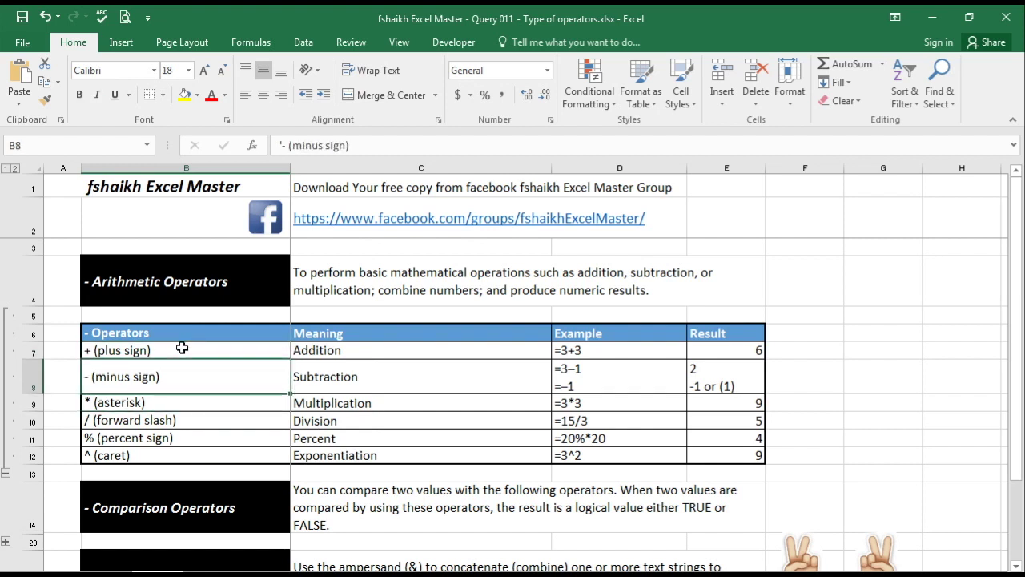
key("Right")
key("Right")
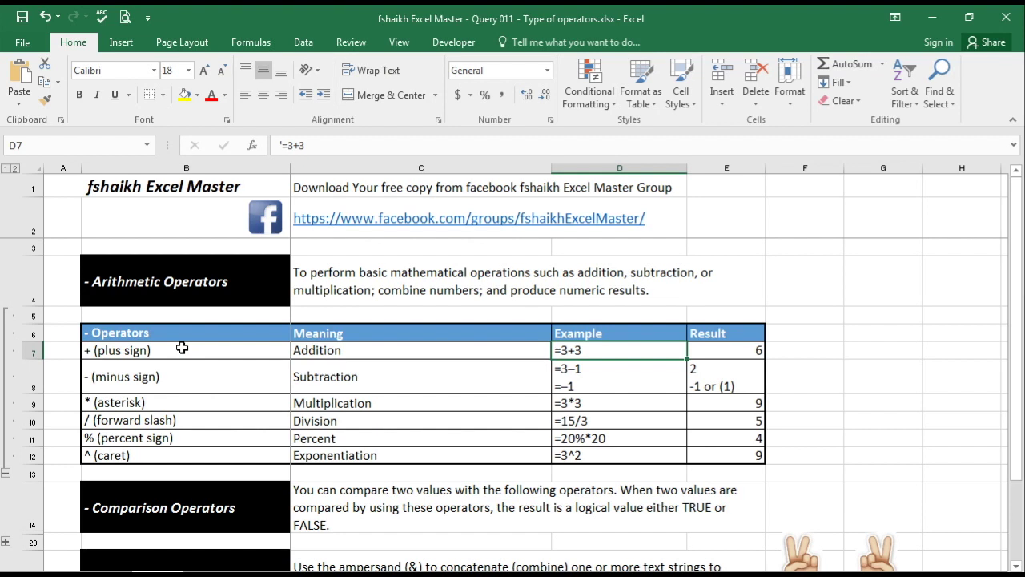
key("Right")
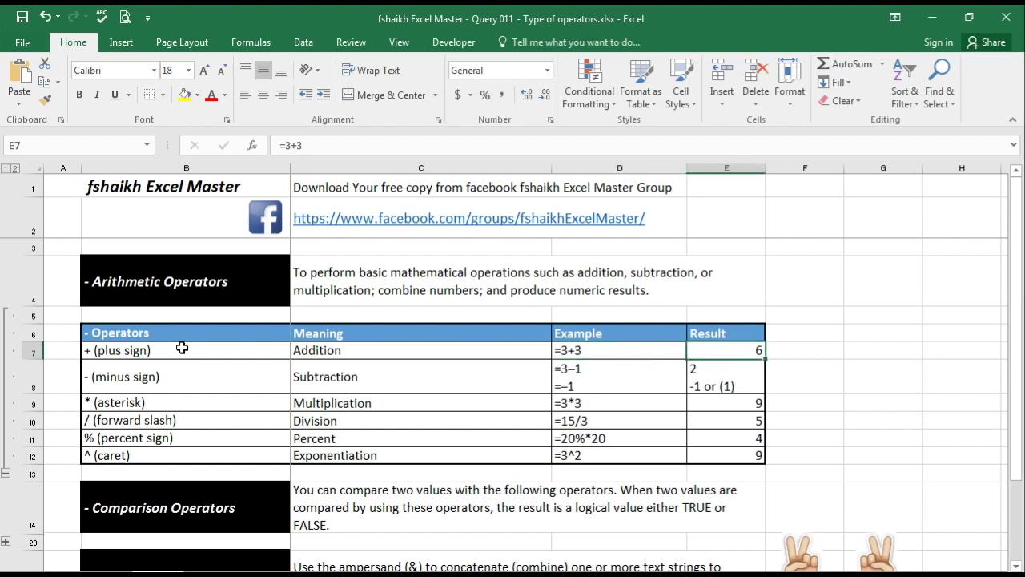
key("Left")
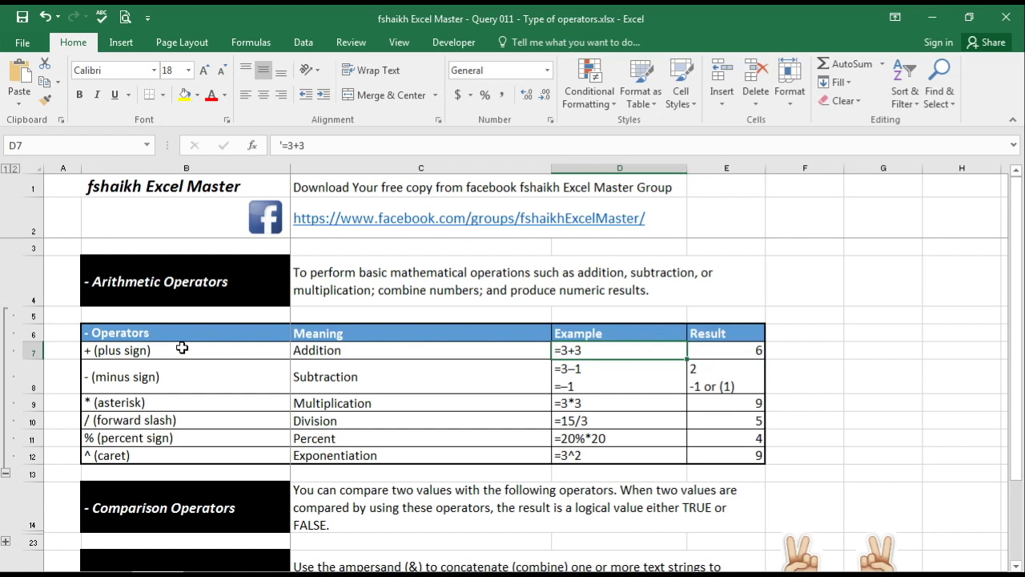
key("Right")
key("Left")
key("Left")
key("Left")
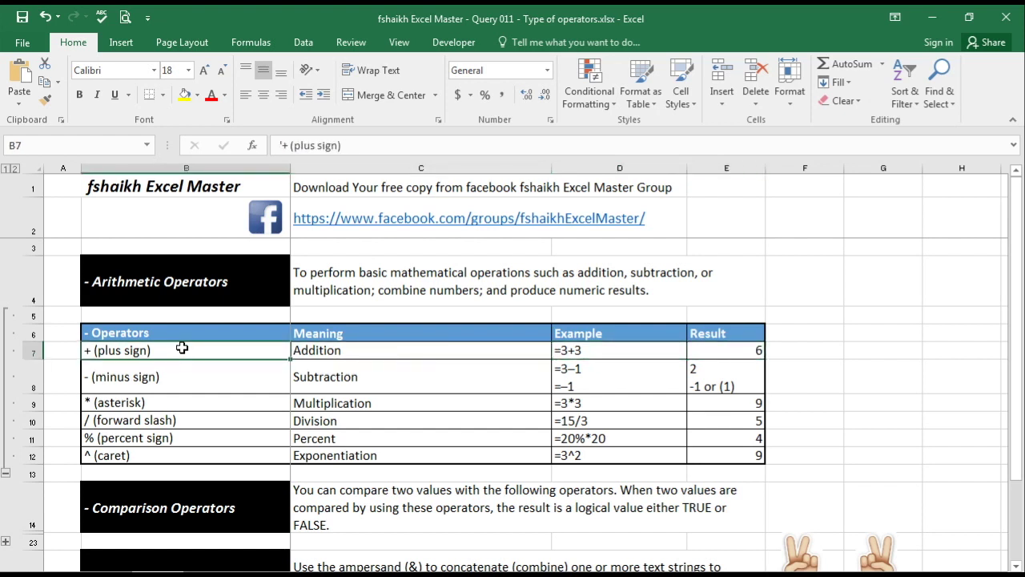
Step through the minus, asterisk, slash, percent and caret operator rows and their meanings.
key("Down")
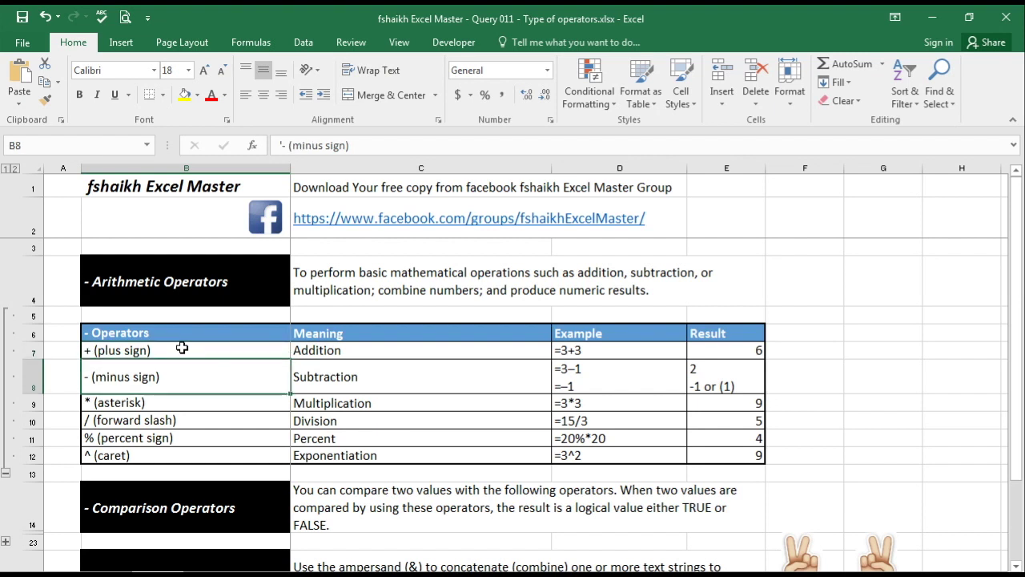
key("Down")
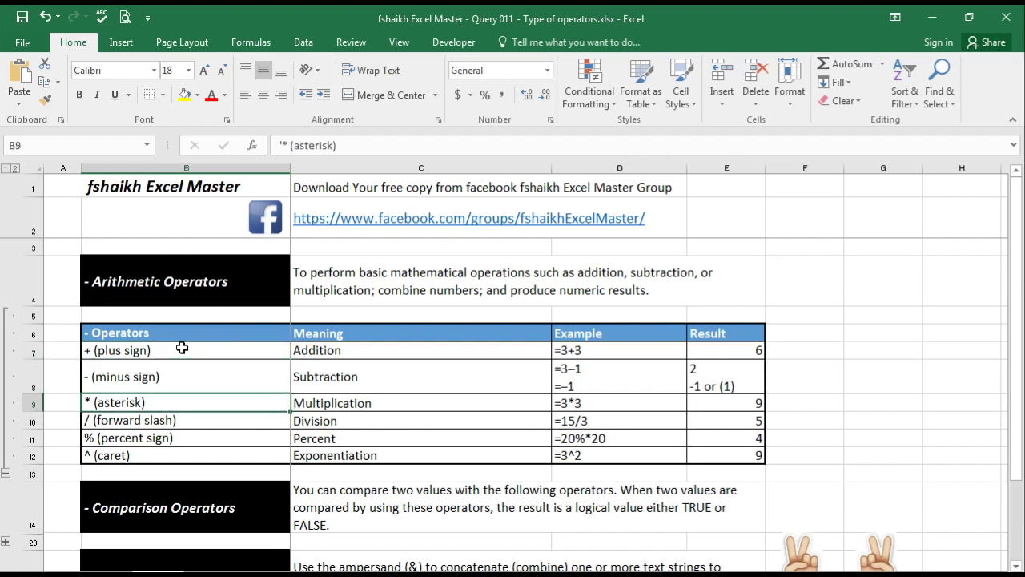
key("Down")
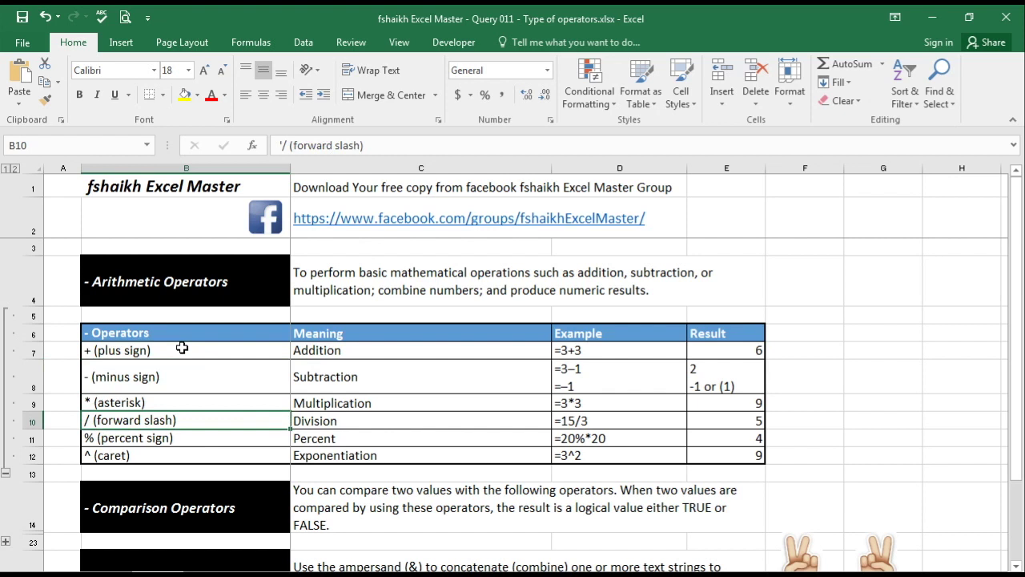
key("Right")
key("Left")
key("Down")
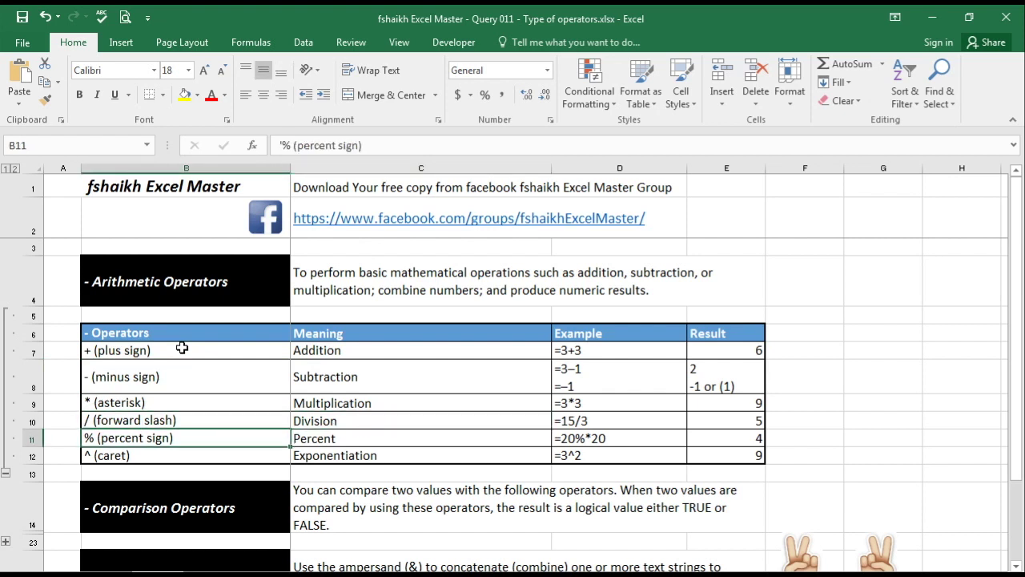
key("Right")
key("Down")
key("Left")
key("Right")
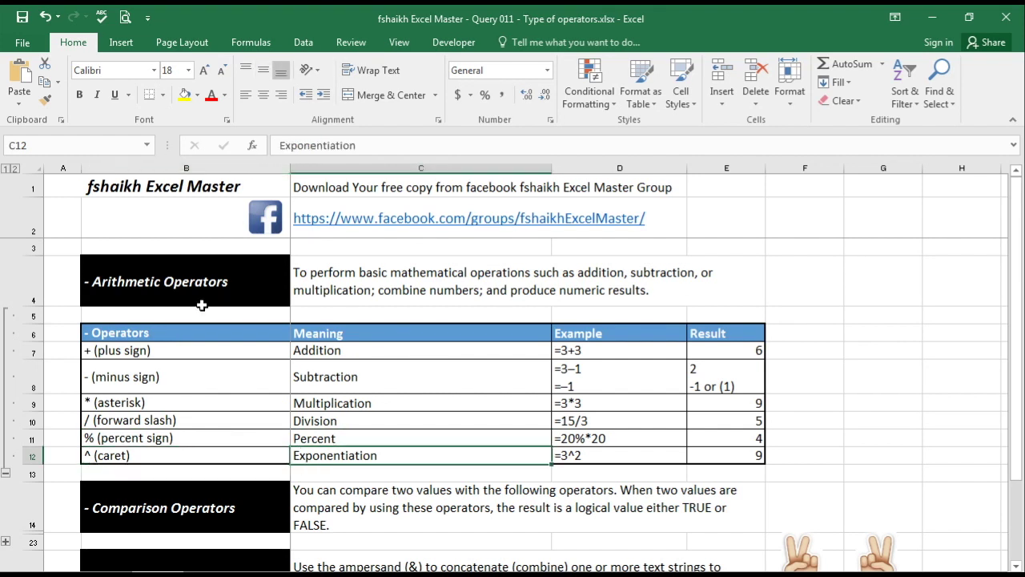
Scroll down and expand the hidden Comparison Operators rows 15-22.
scroll(202, 304, "down", 2)
scroll(202, 304, "down", 1)
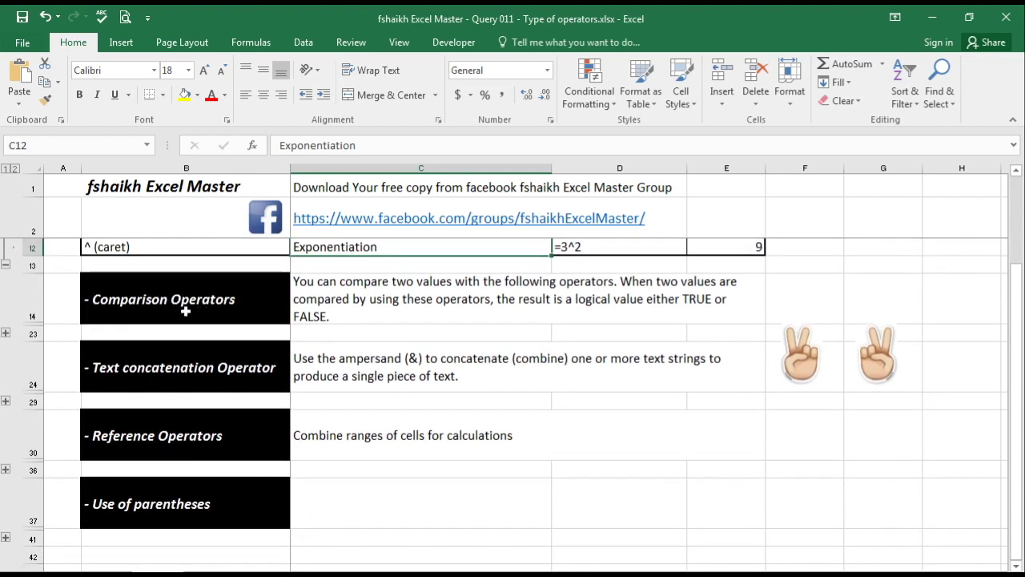
left_click(7, 333)
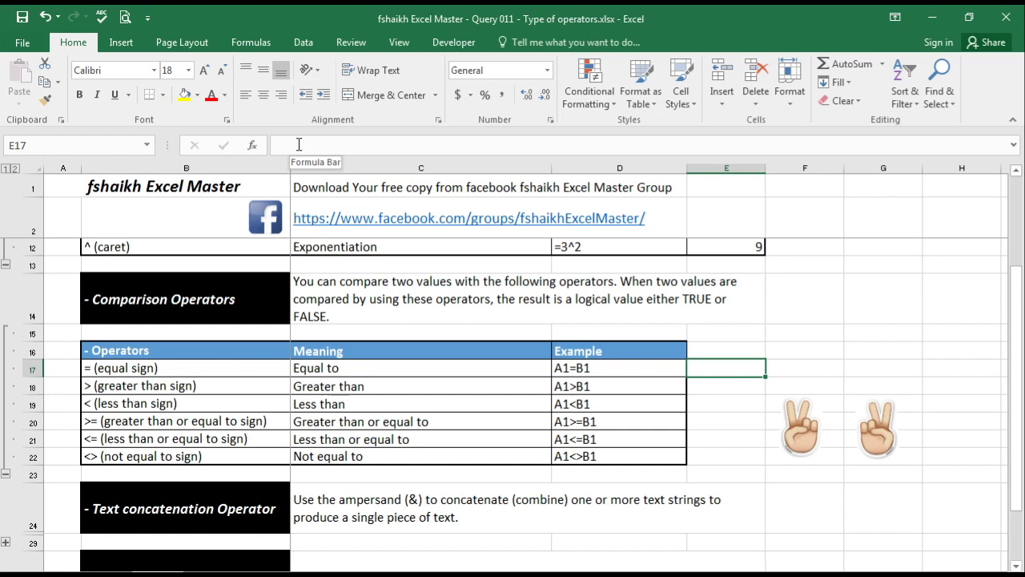
Enter =1=1 in E17, try =1=2 (FALSE), then restore =1=1 so it shows TRUE.
type("=1=1")
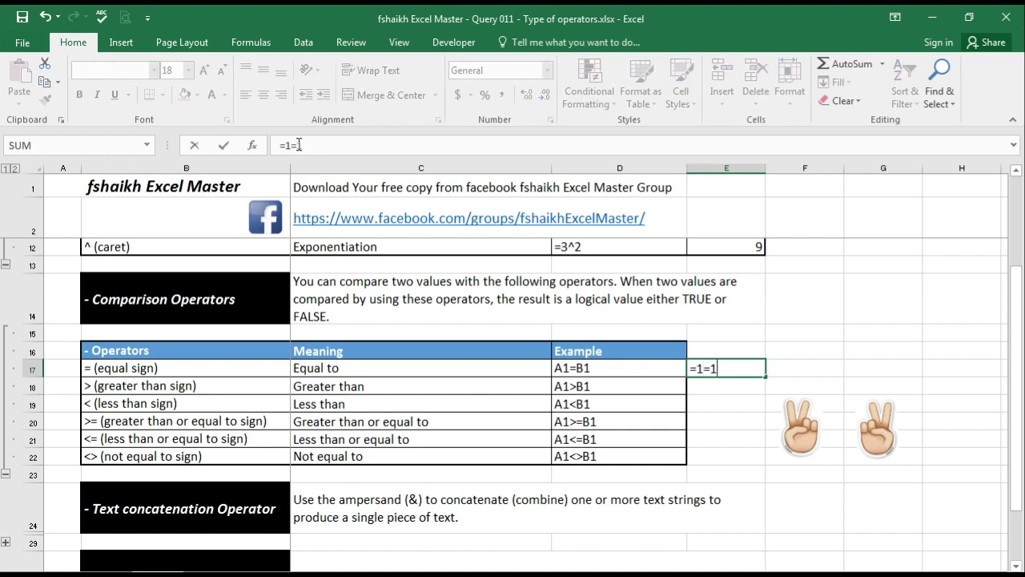
key("Return")
key("Up")
key("Down")
key("Up")
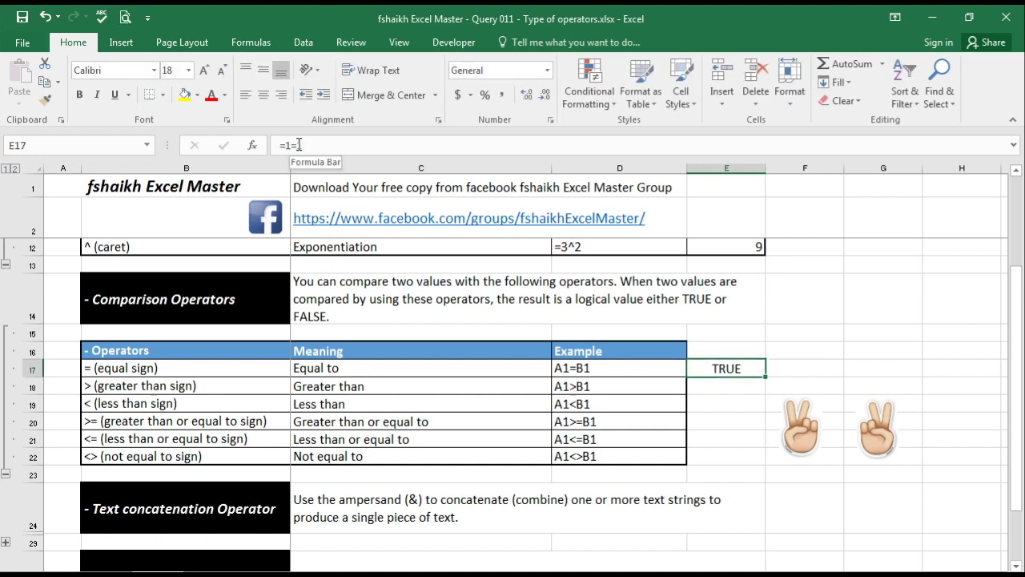
left_click(298, 144)
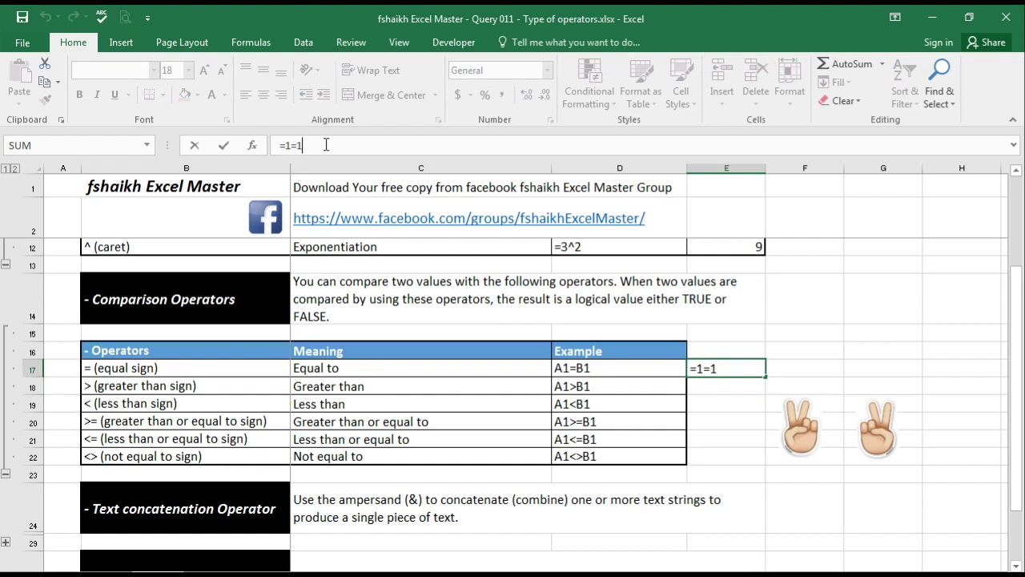
key("BackSpace")
type("2")
key("Return")
key("Up")
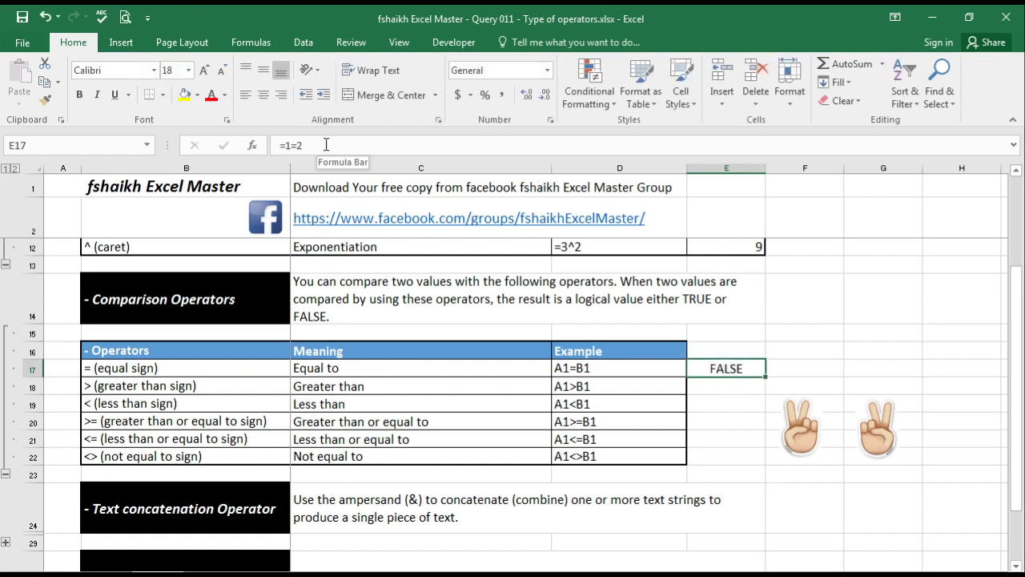
left_click(326, 145)
key("BackSpace")
type("1")
key("Return")
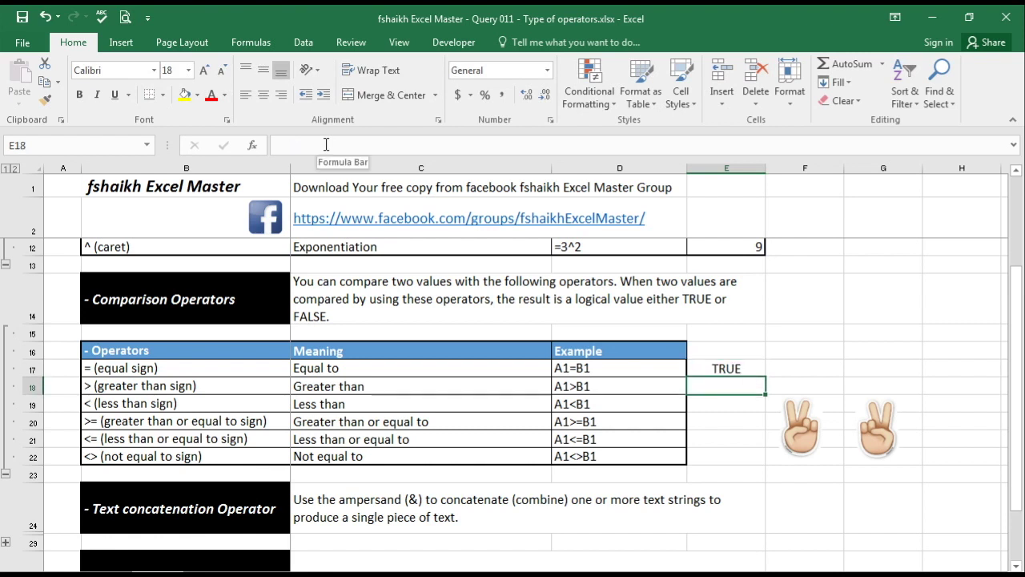
Enter =2>1 in E18, then change it to =1>1 so it returns FALSE.
type("2")
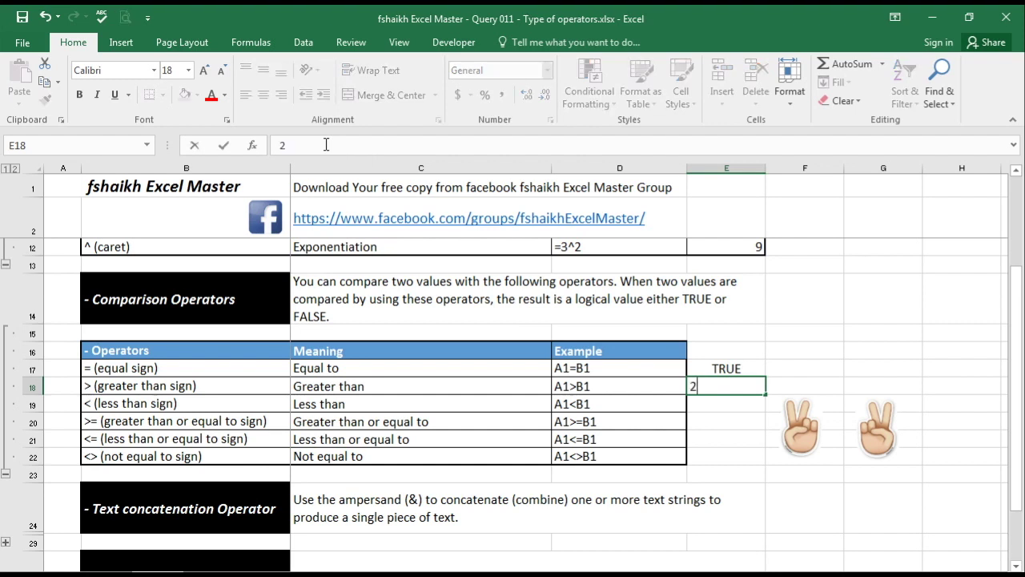
type(">1")
key("Return")
key("Down")
key("Up")
key("Up")
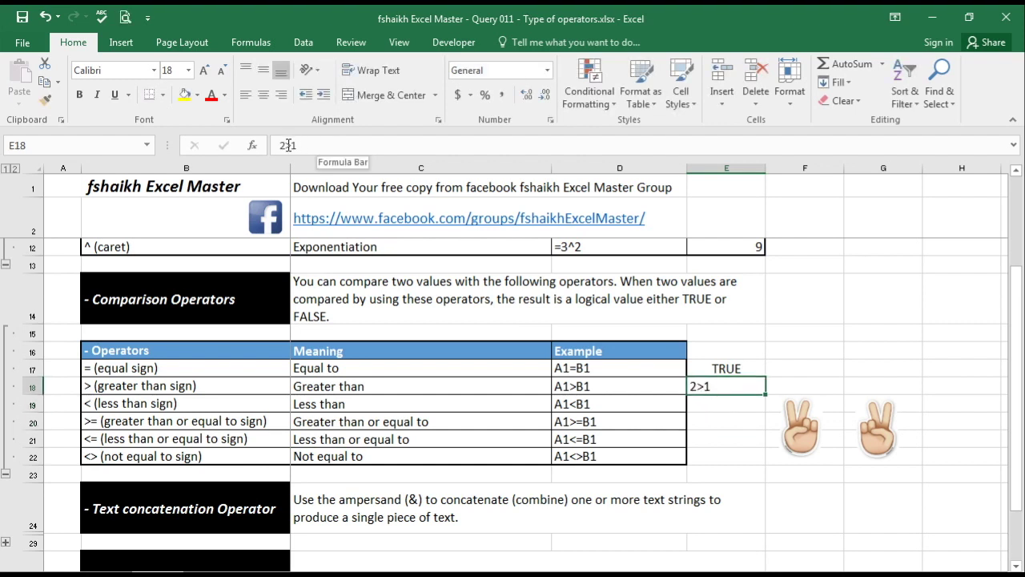
left_click(278, 145)
type("=")
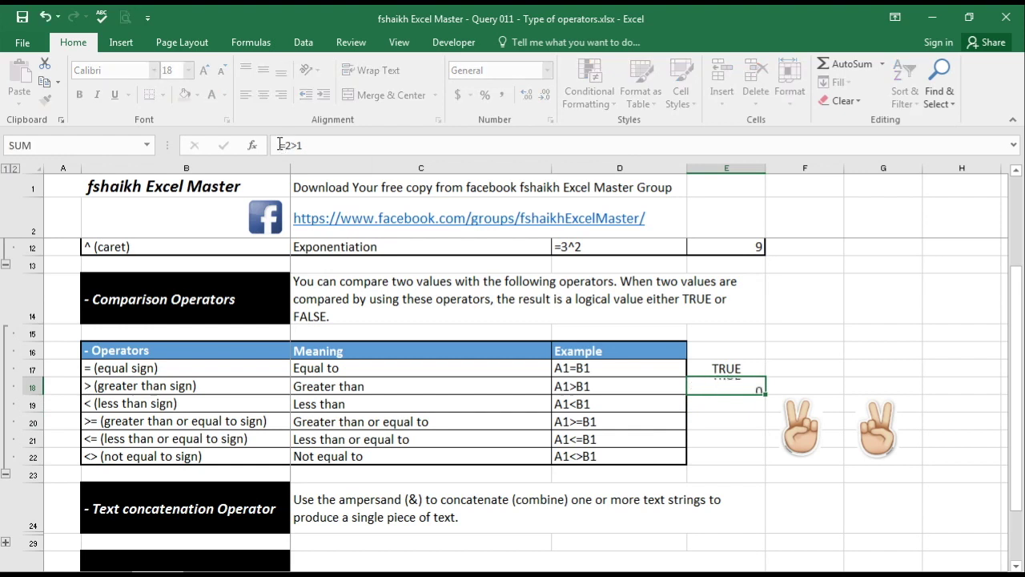
key("ctrl+Return")
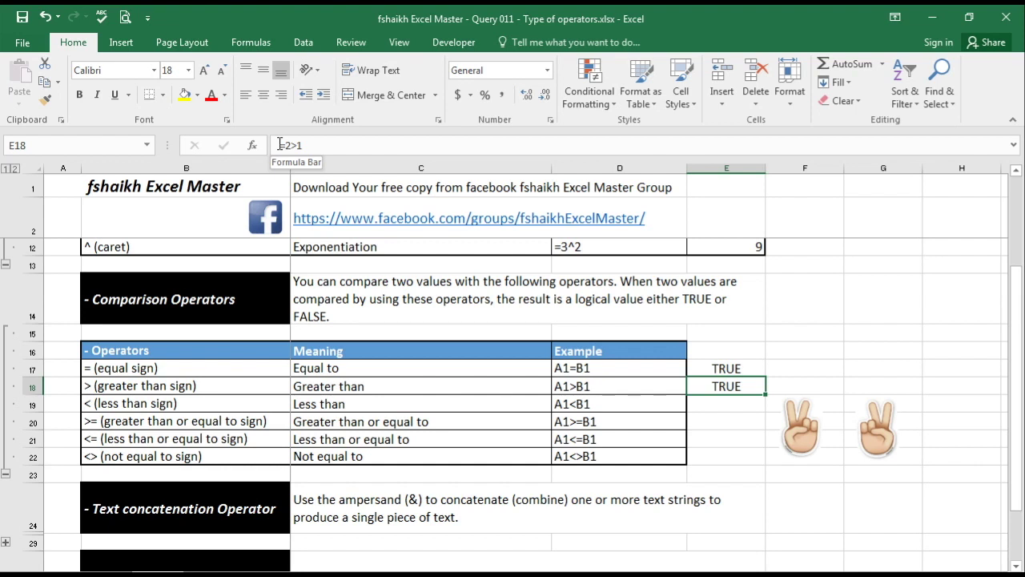
type("1>1")
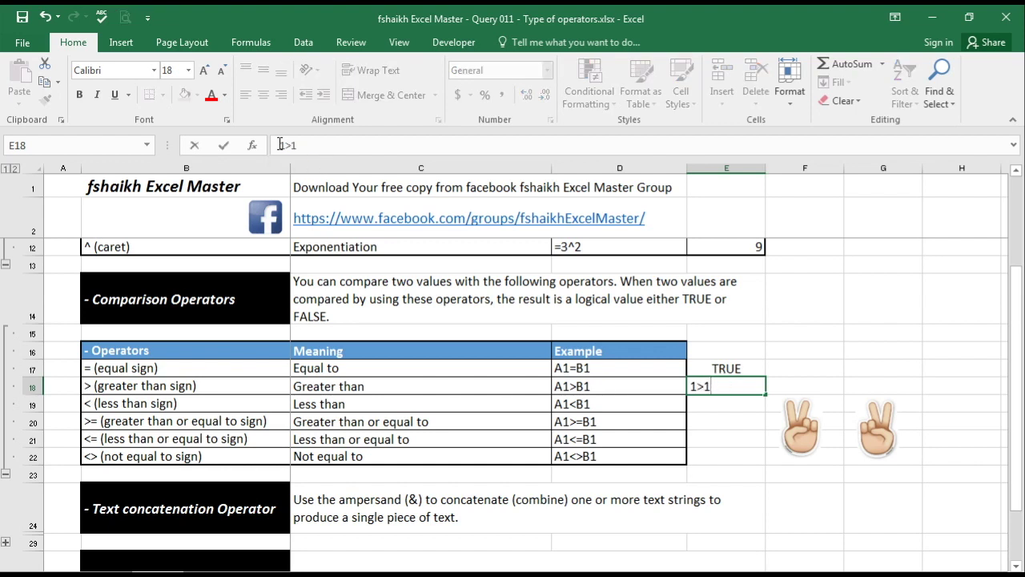
key("ctrl+Return")
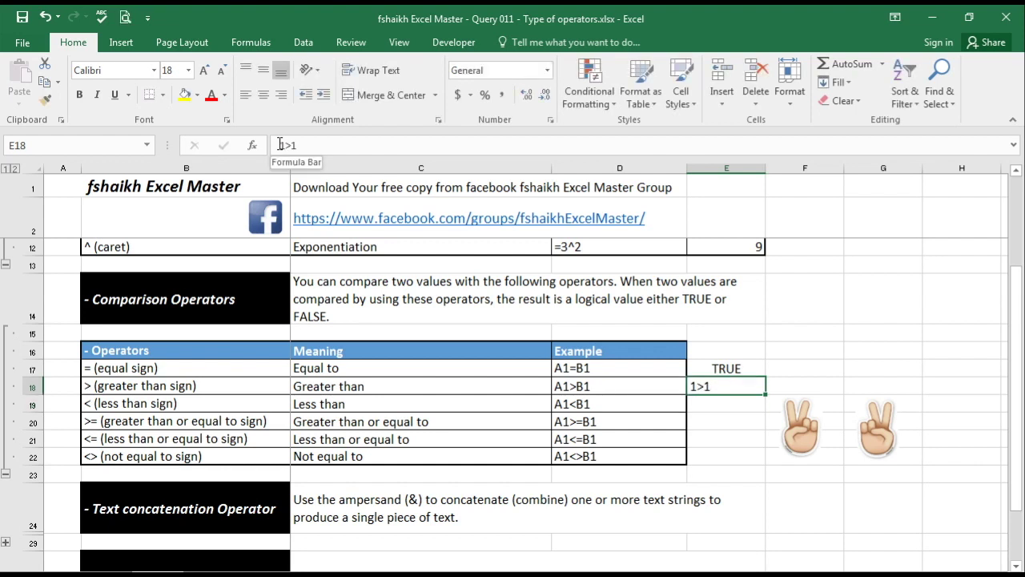
key("Return")
key("Up")
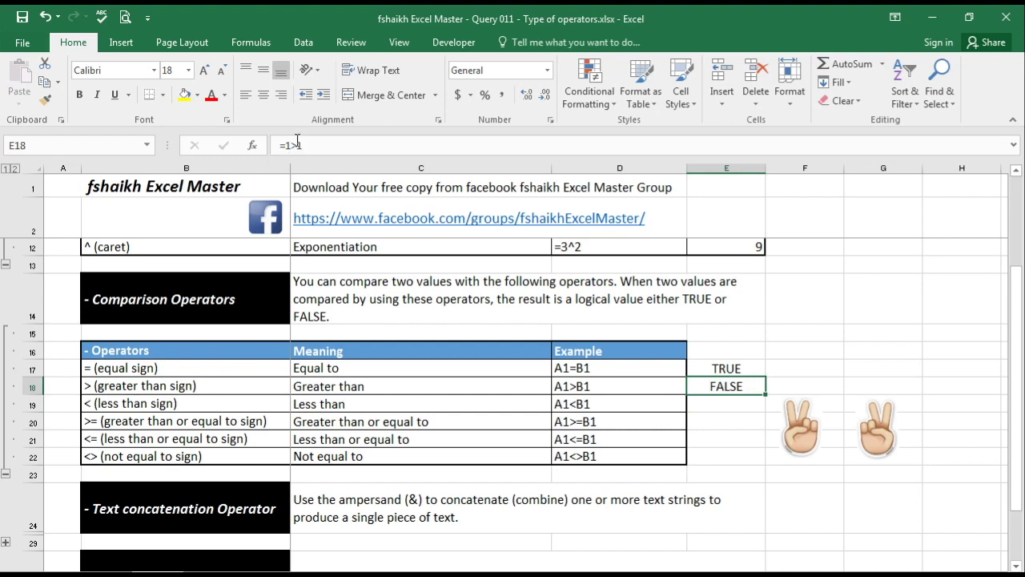
Copy E18's =1>1 formula into E20 and edit it to =1>=1.
left_click(301, 147)
key("Return")
key("Up")
key("ctrl+c")
key("Down")
key("Down")
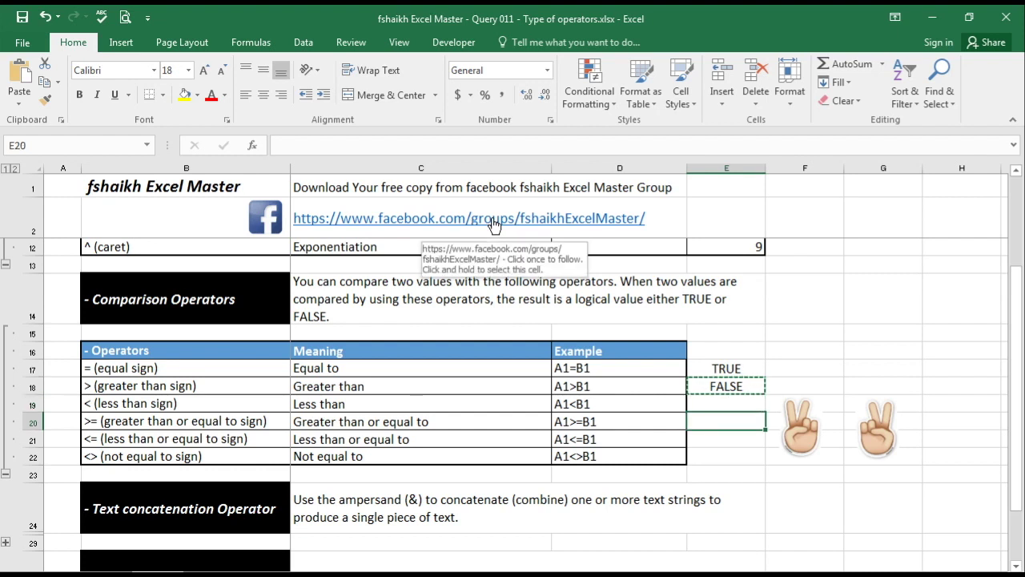
key("Return")
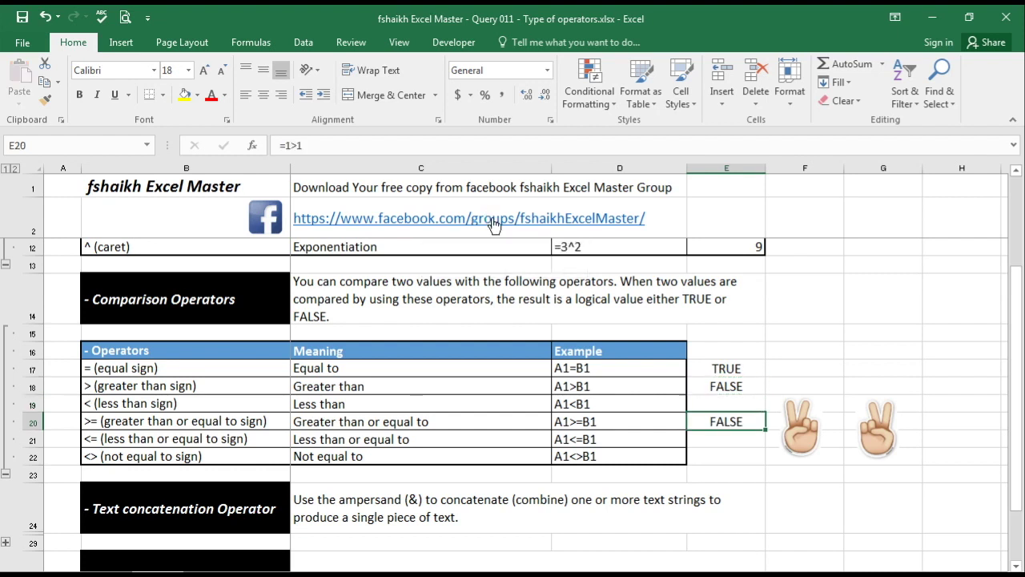
left_click(298, 145)
type("=")
key("Return")
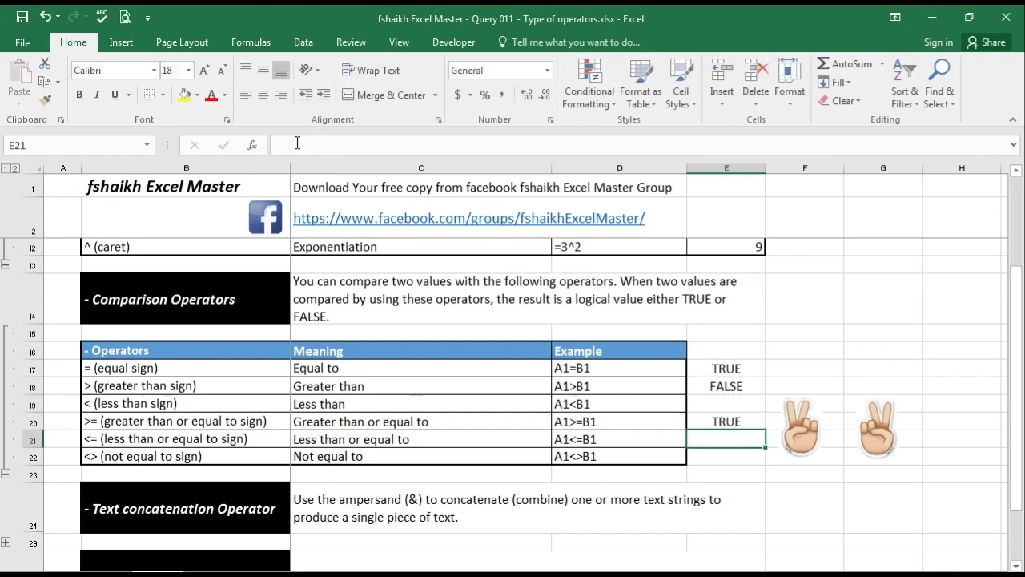
key("Up")
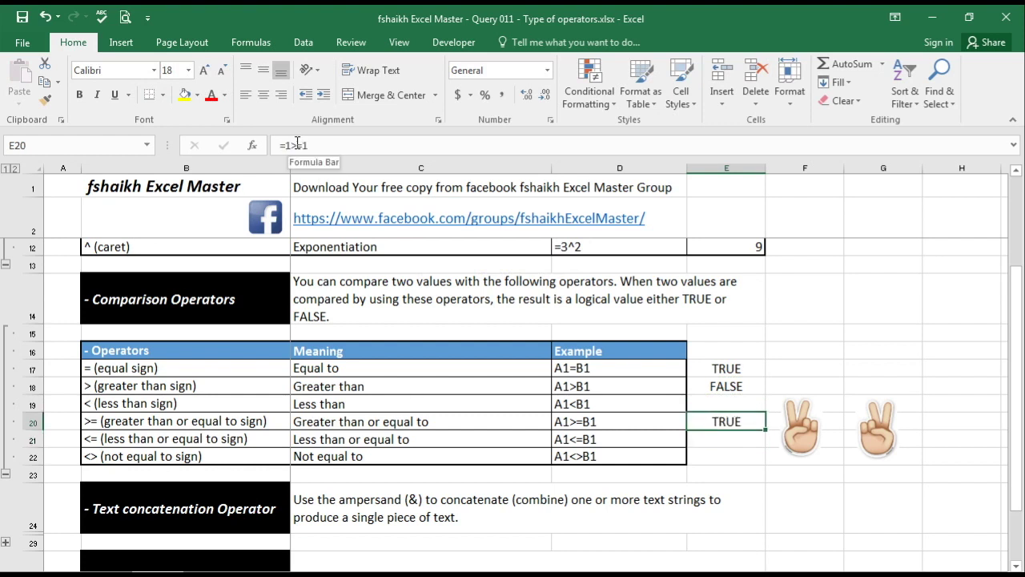
Recheck E18's formula, keeping it as =1>1 returning FALSE.
key("Up")
key("Up")
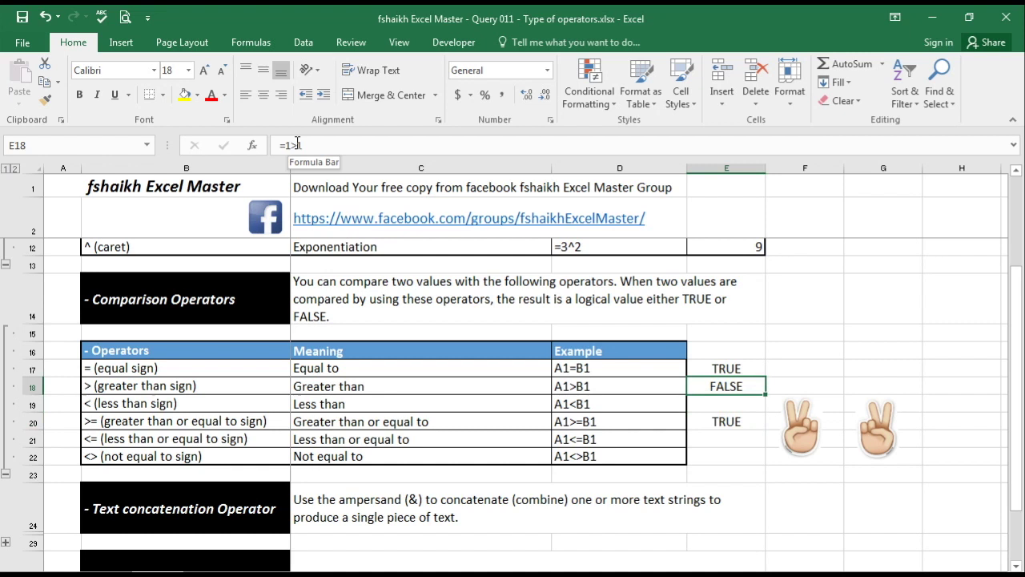
left_click(297, 144)
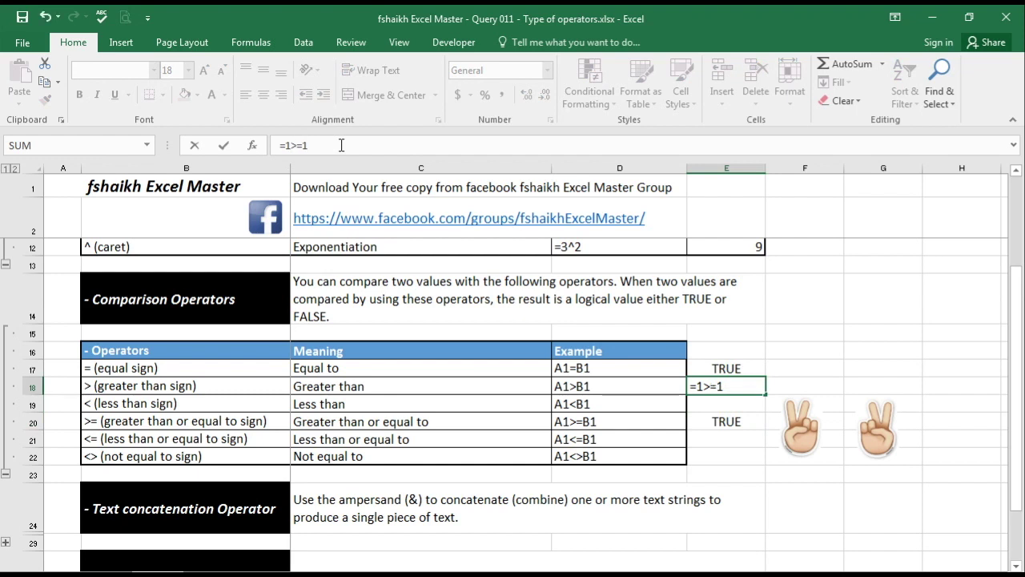
key("Return")
key("Up")
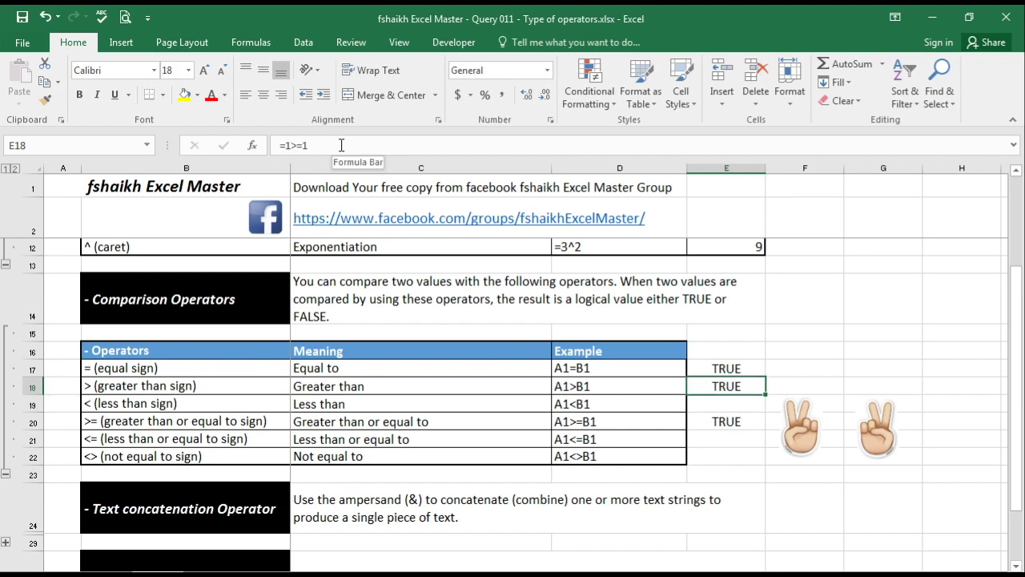
left_click(303, 145)
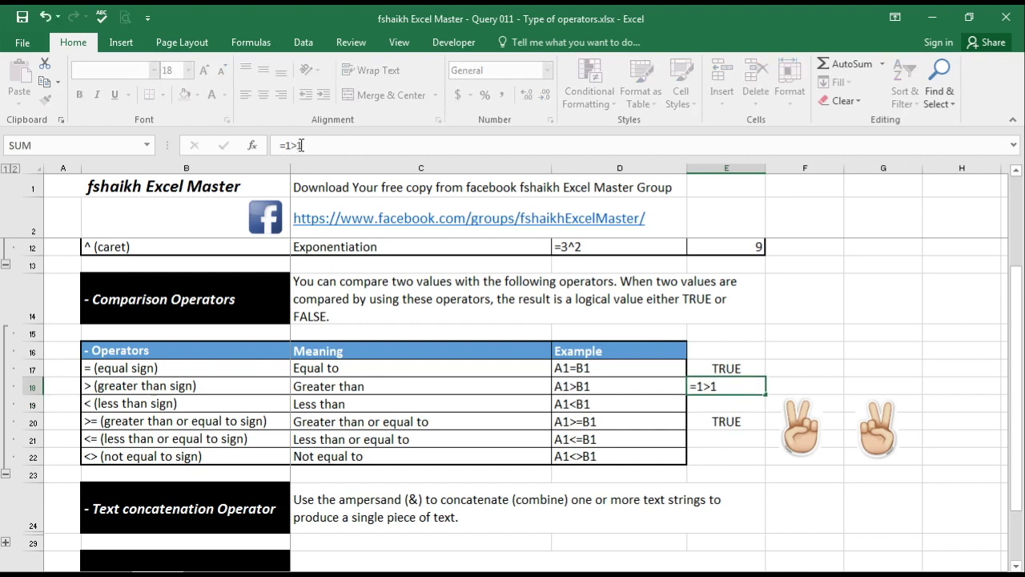
key("Return")
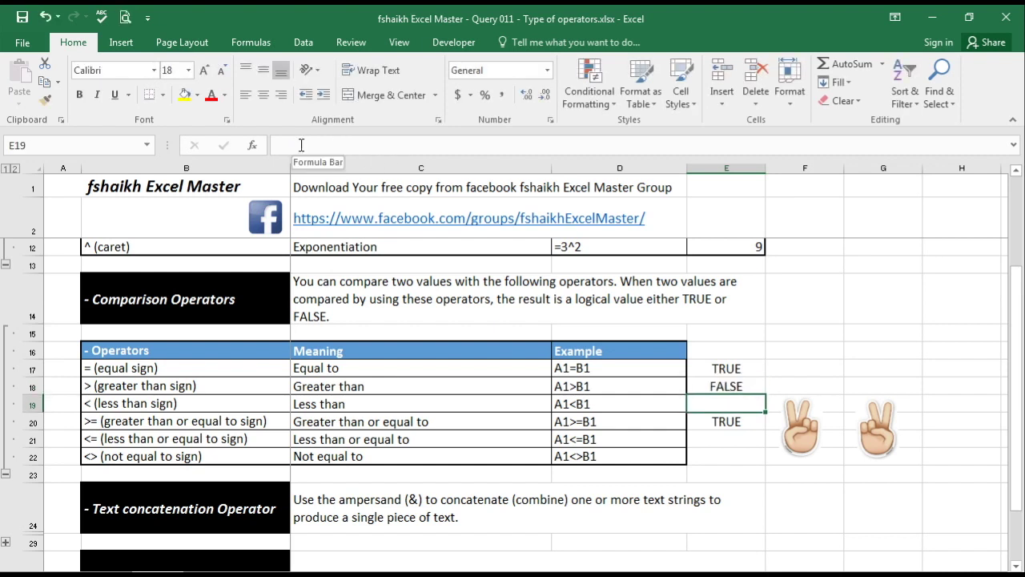
key("Up")
key("Down")
Enter =1<2 in E19 so it returns TRUE.
type("=")
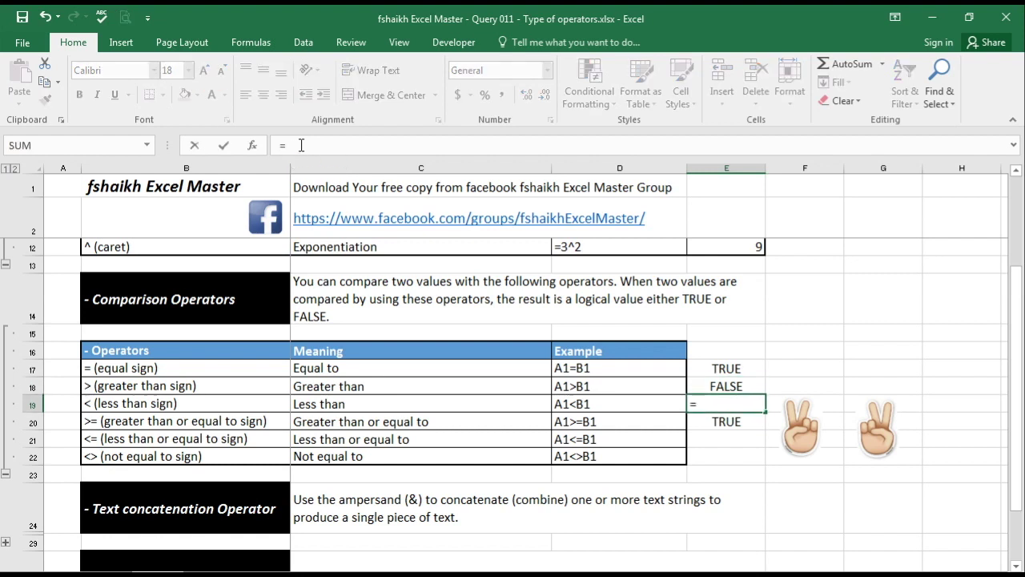
type("1")
type("<2")
key("Return")
key("Up")
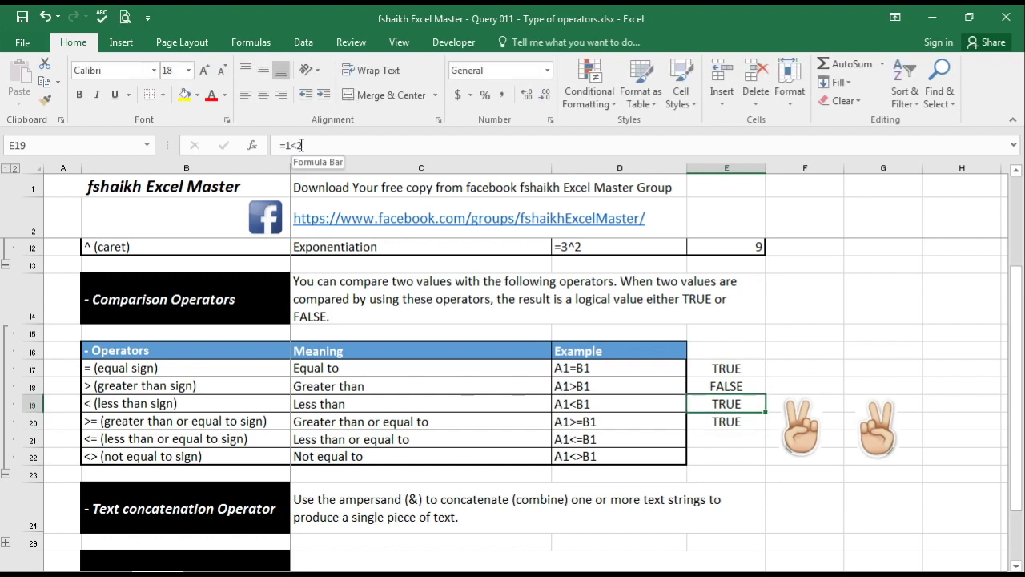
key("Down")
key("Down")
key("Down")
key("Up")
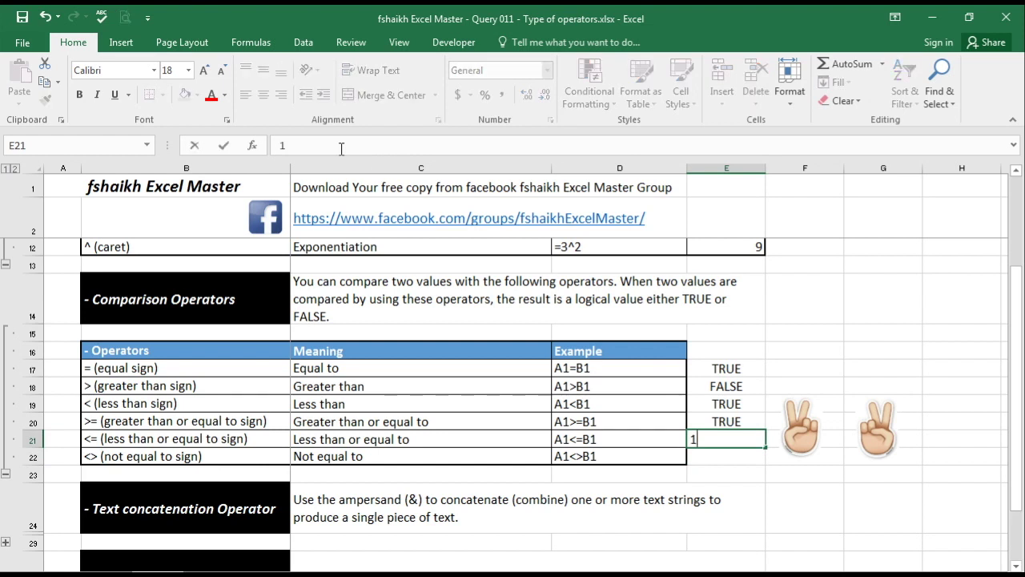
Enter a less-than-or-equal formula in E21, then edit it to =1<=2.
type("=1<1")
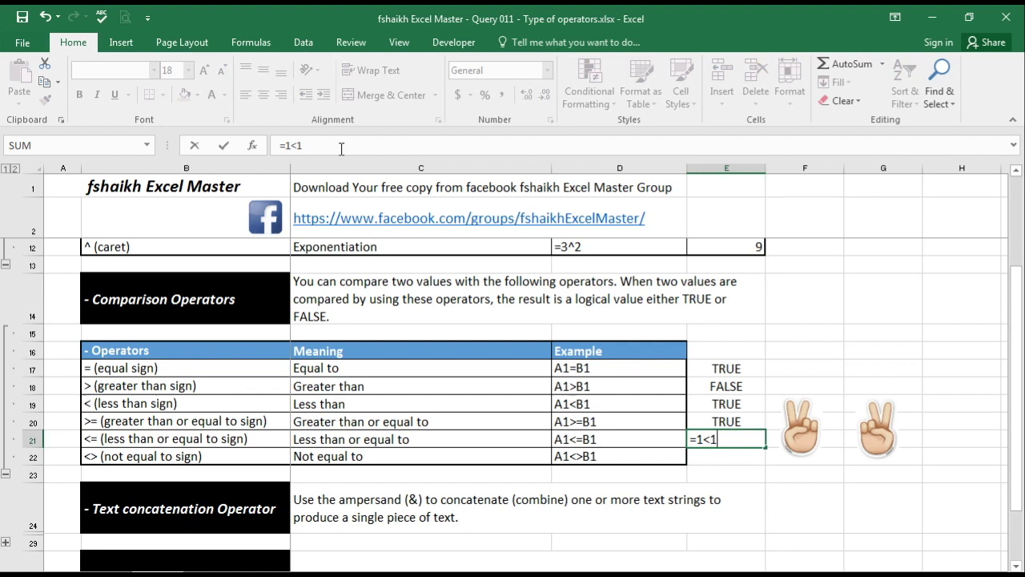
key("BackSpace")
type("=1")
key("Return")
key("Up")
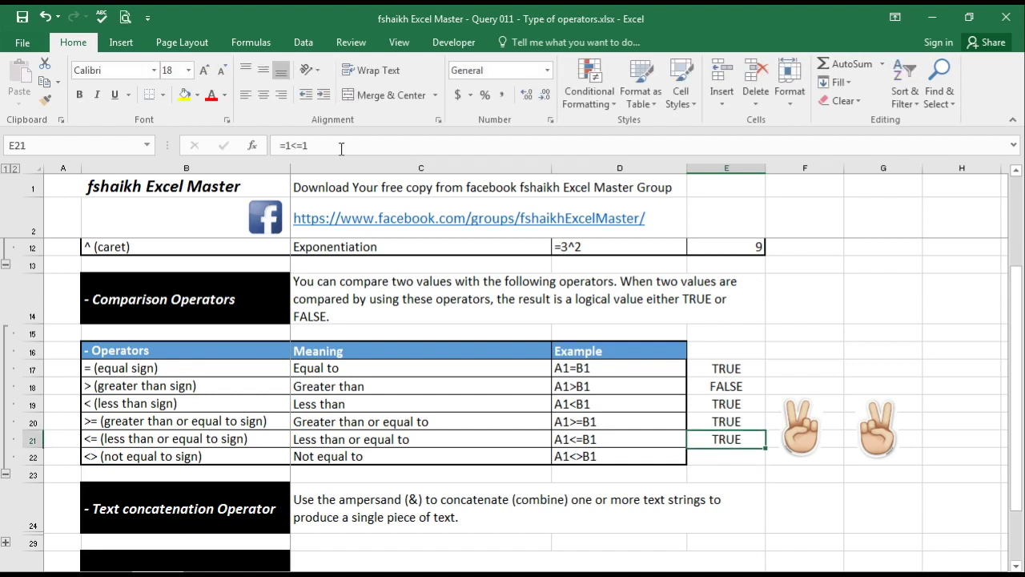
left_click(330, 146)
key("BackSpace")
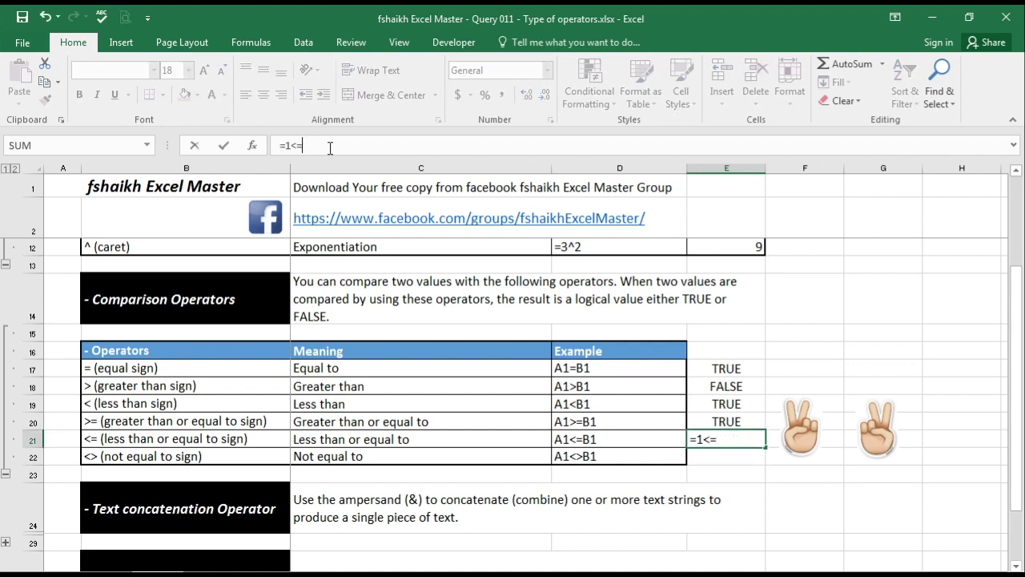
type("2")
key("Return")
key("Up")
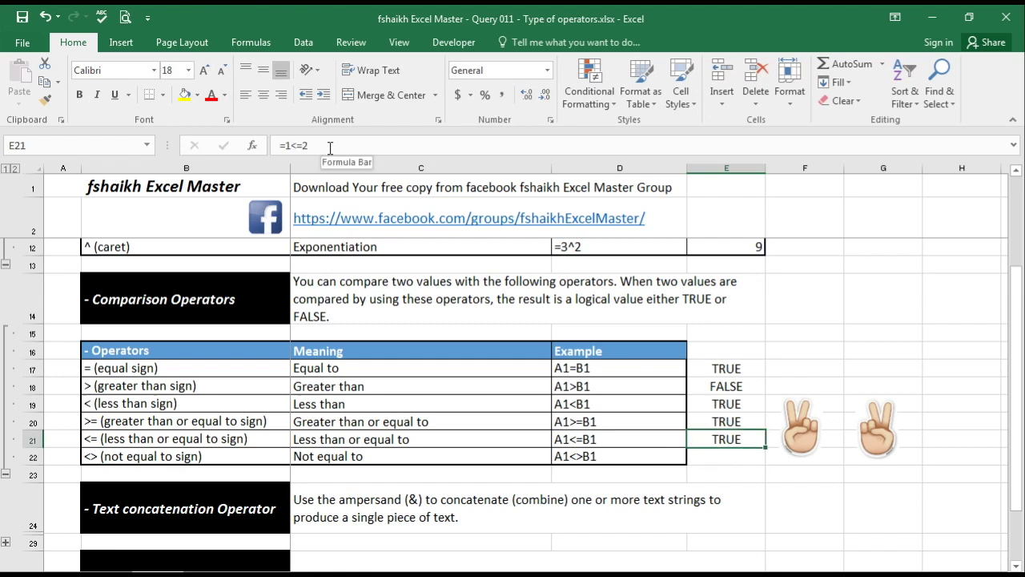
Change E21 to =3<=2 so it returns FALSE.
left_click(292, 145)
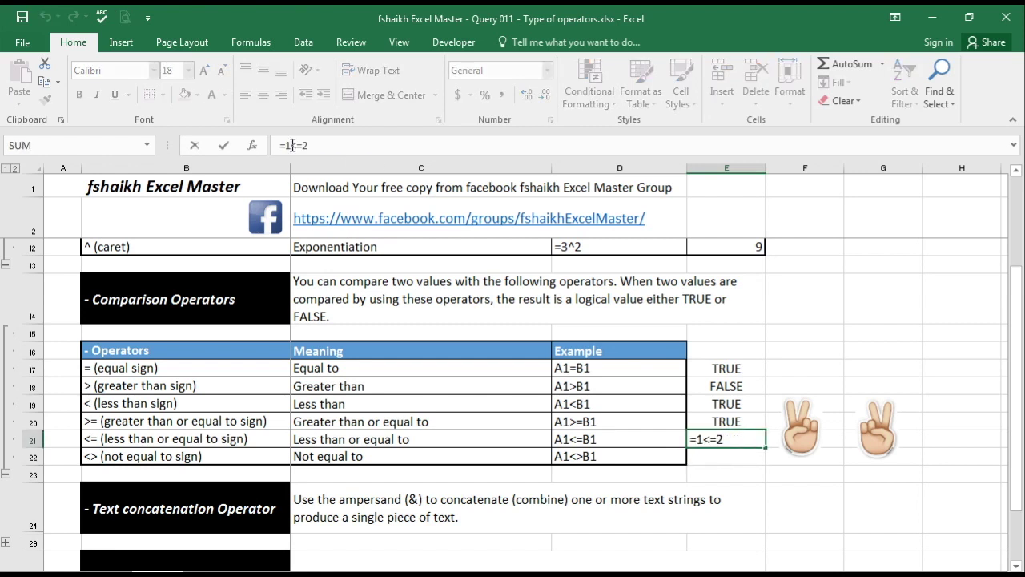
key("BackSpace")
type("3")
key("Return")
key("Up")
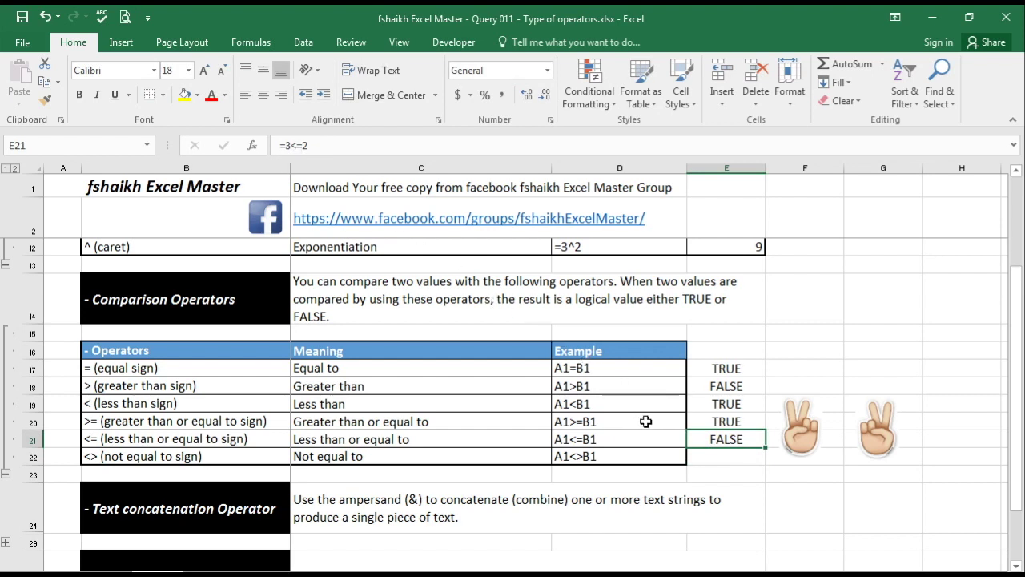
left_click(719, 463)
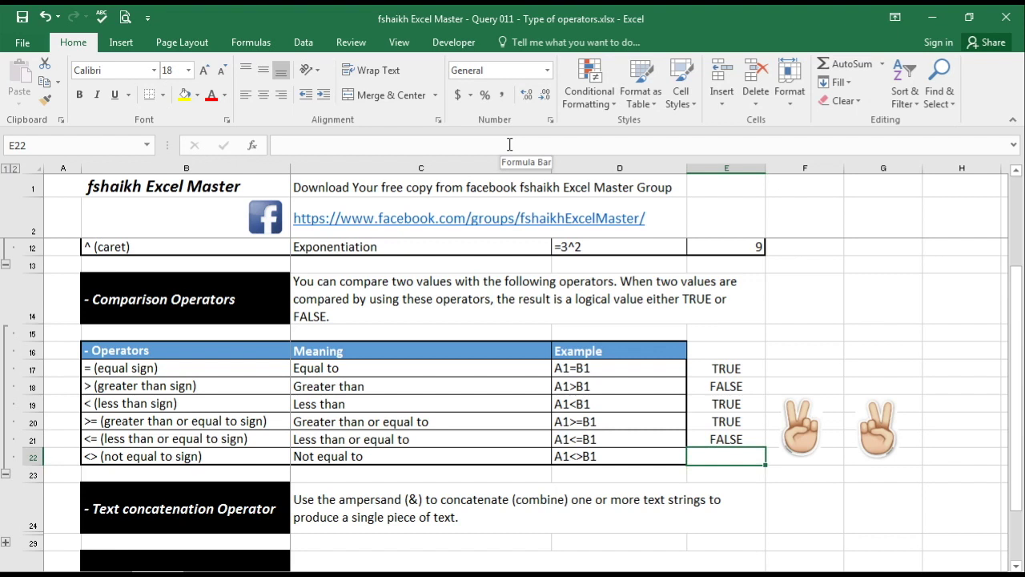
Enter =1<>1 in E22 (FALSE), then change it to =1<>2 so it returns TRUE.
type("=")
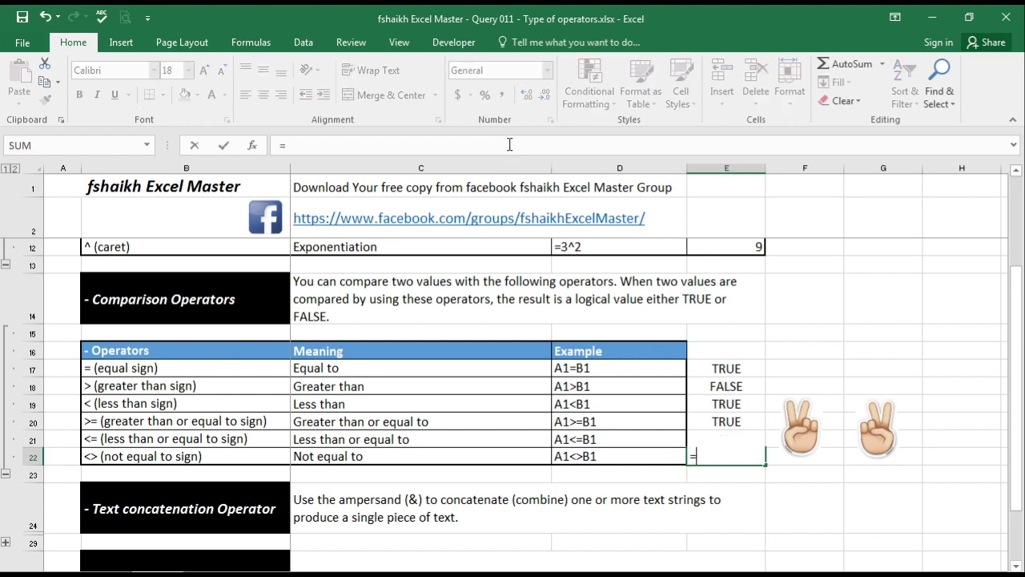
type("1<>1")
key("Return")
key("Up")
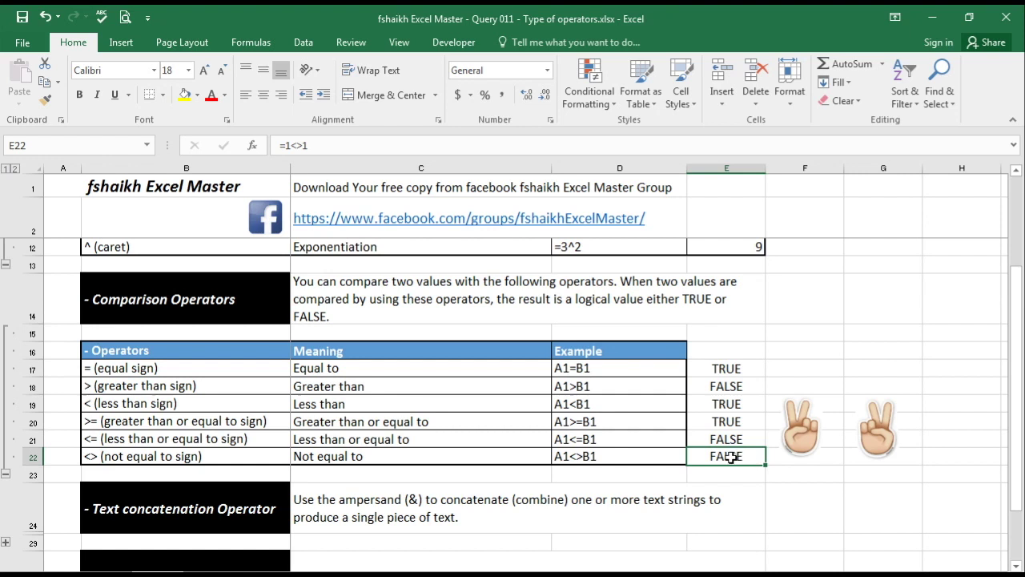
left_click(423, 146)
key("BackSpace")
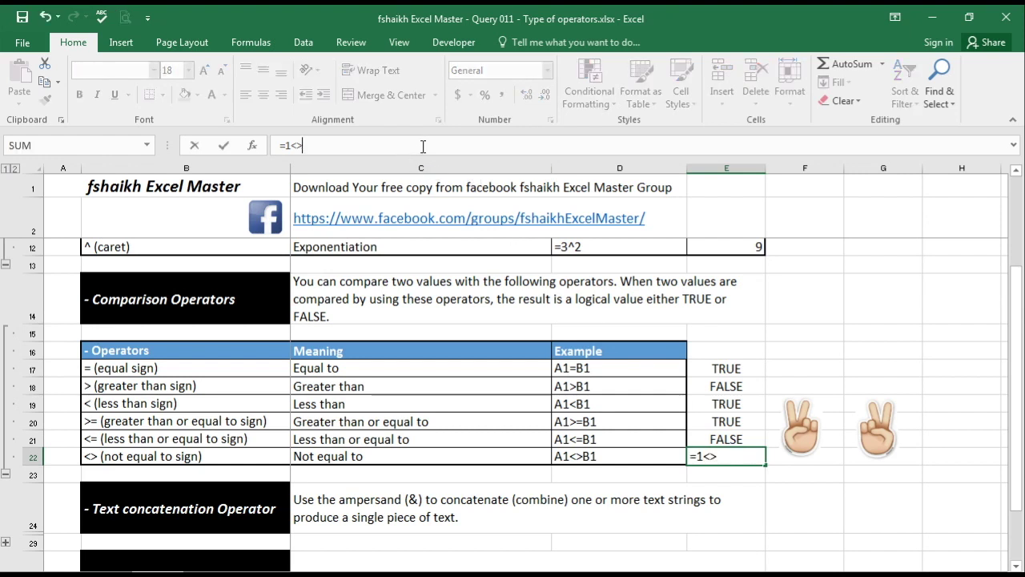
type("2")
key("Return")
key("Up")
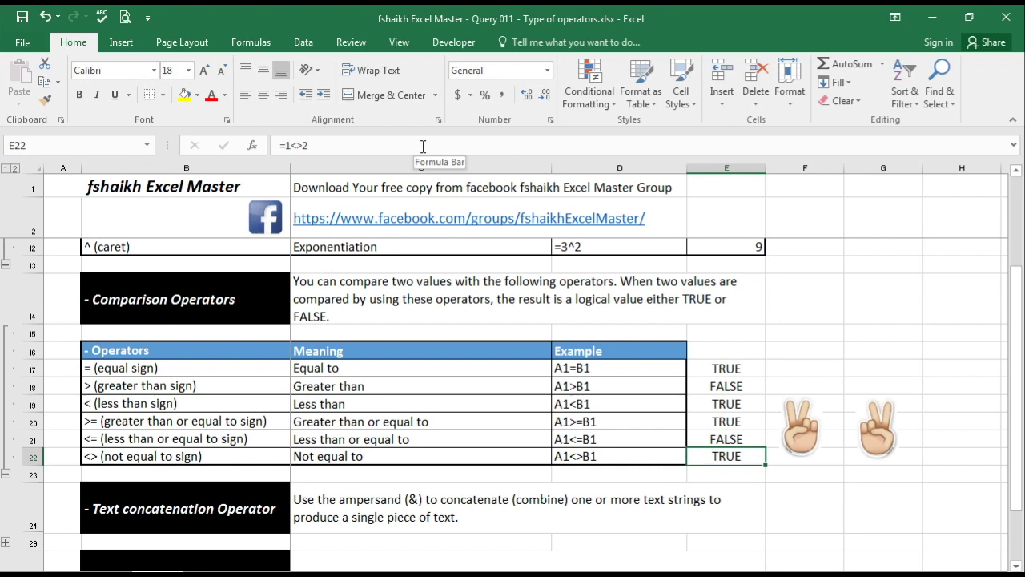
key("Up")
key("Up")
key("Up")
key("Up")
key("Up")
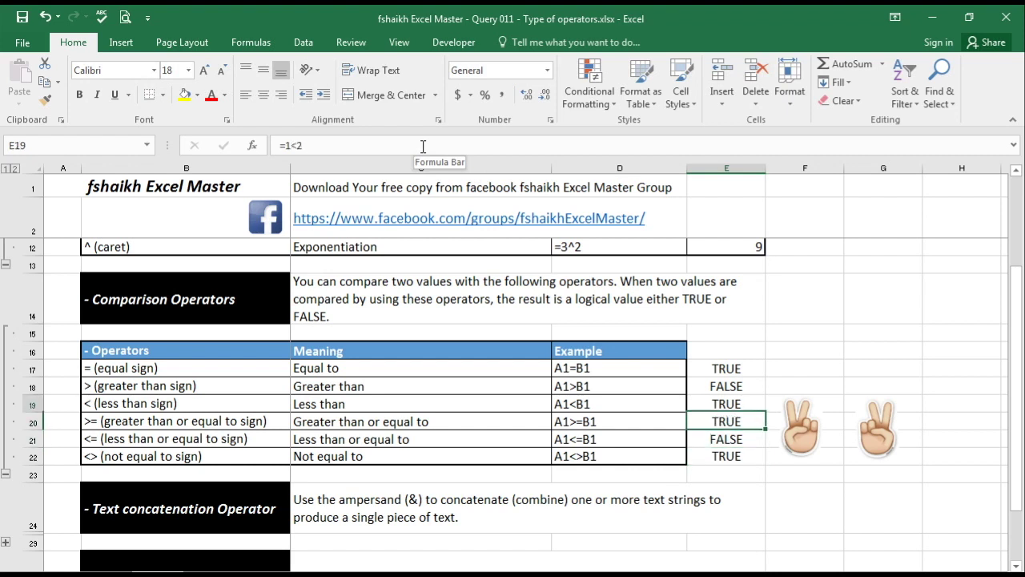
key("Down")
key("Down")
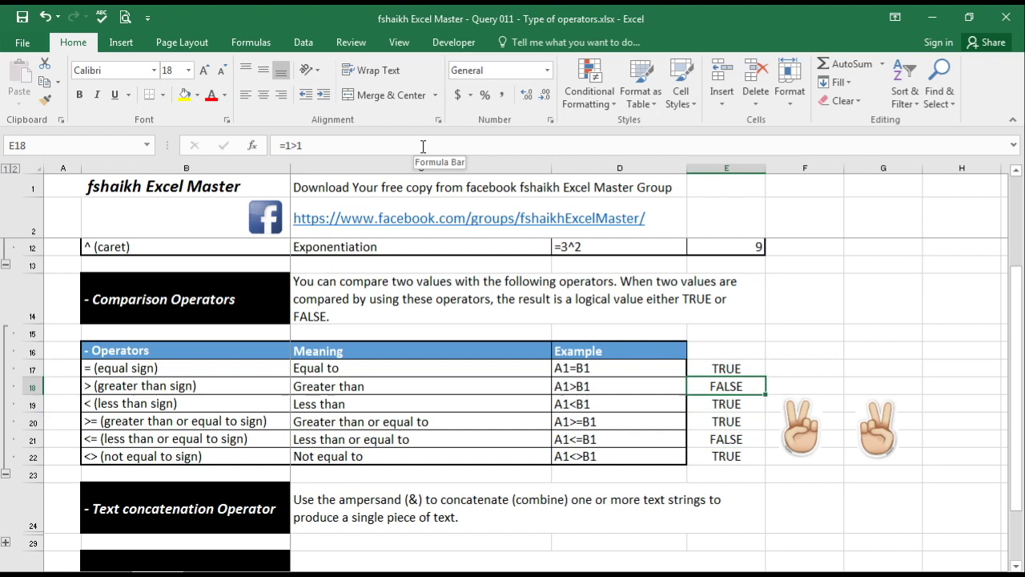
key("Up")
key("Up")
key("Down")
key("Down")
key("Down")
key("Down")
key("Down")
key("Down")
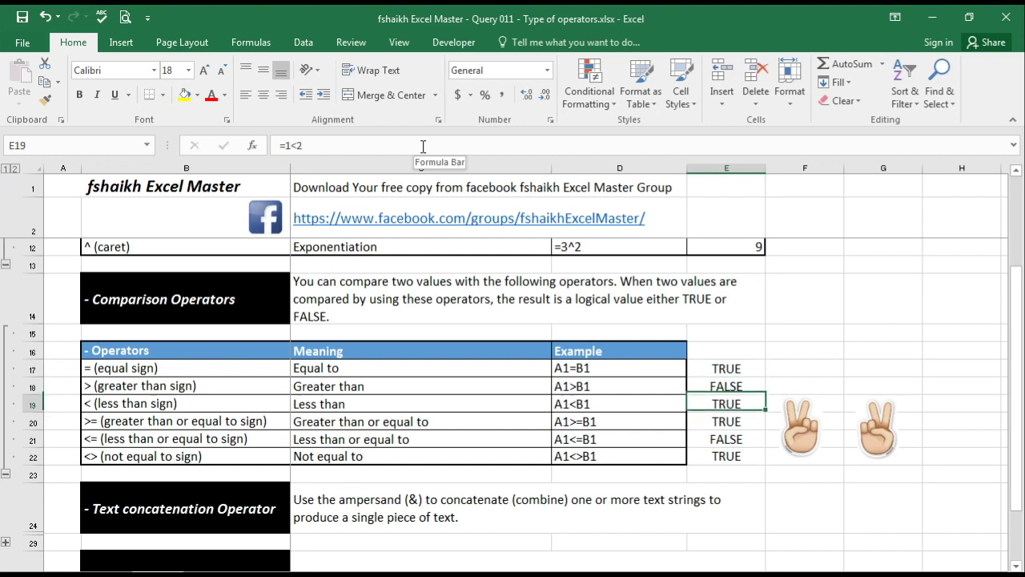
key("Up")
key("Up")
key("Up")
key("Up")
key("Up")
key("Up")
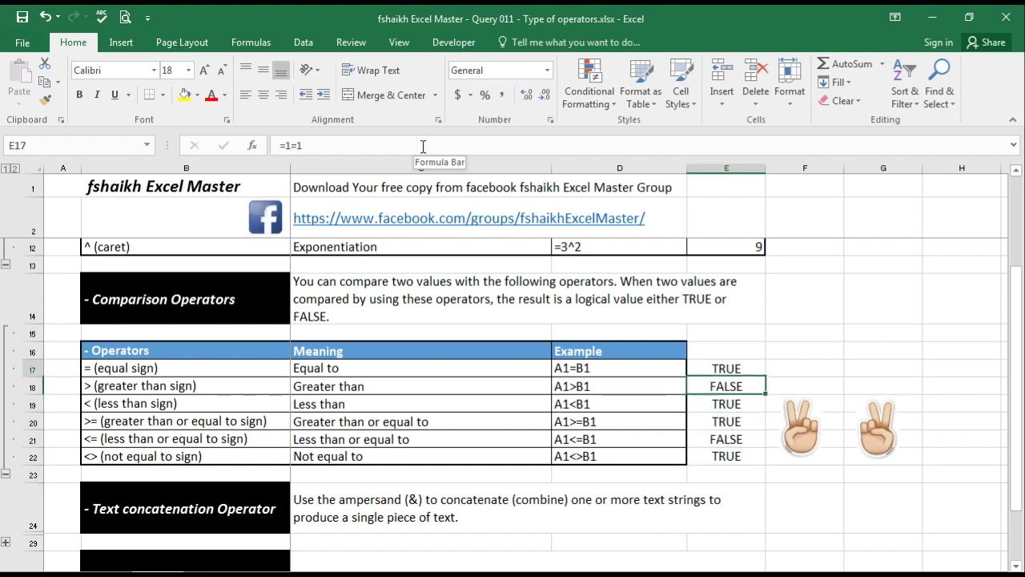
key("Right")
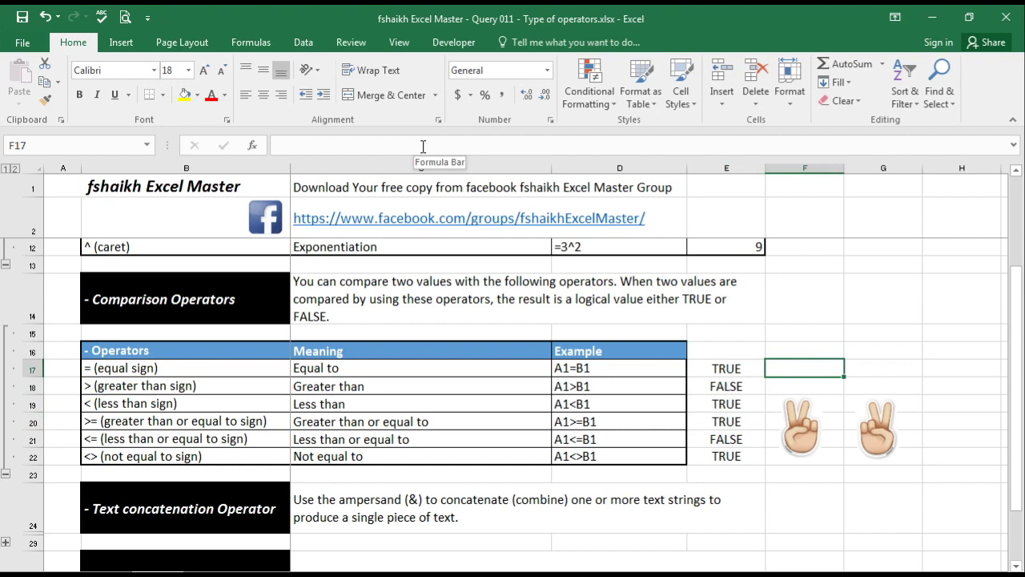
key("Up")
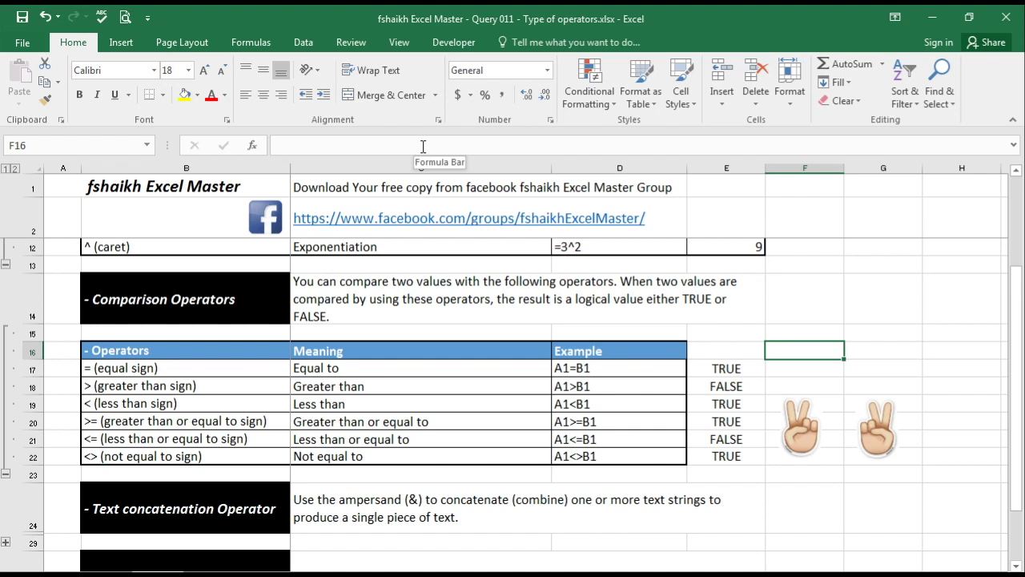
left_click(878, 429)
left_click(801, 429)
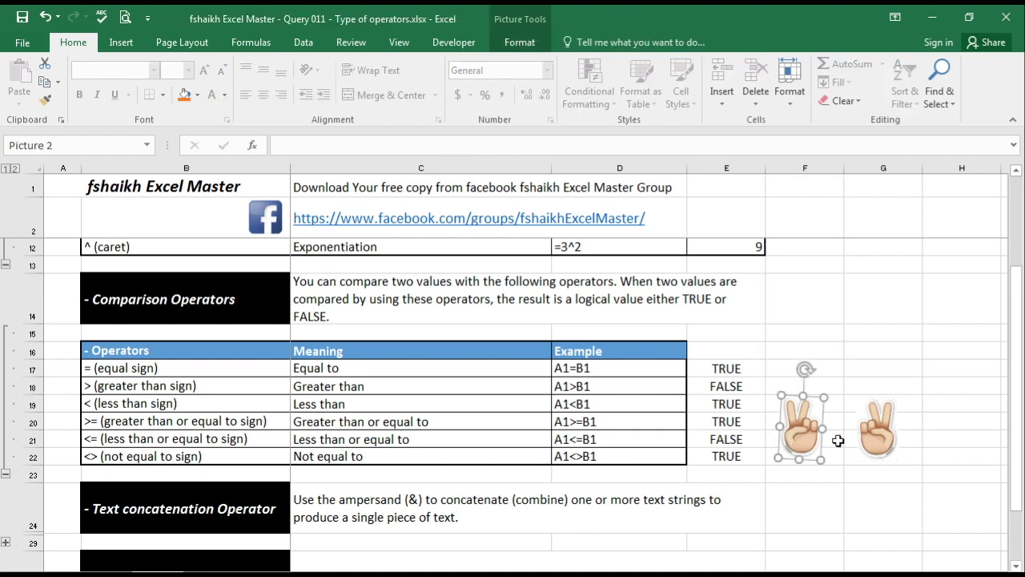
left_click(878, 440)
left_click(795, 433)
left_click(883, 439)
left_click(810, 436)
left_click(792, 351)
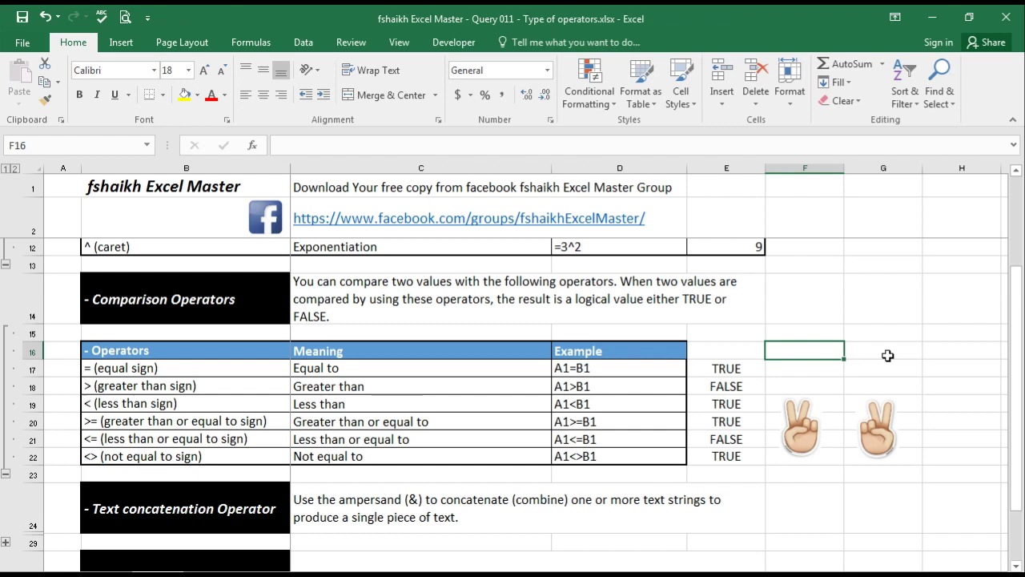
Type 'Less Than' in F16 and 'Greater Than' in G16.
type("Less ")
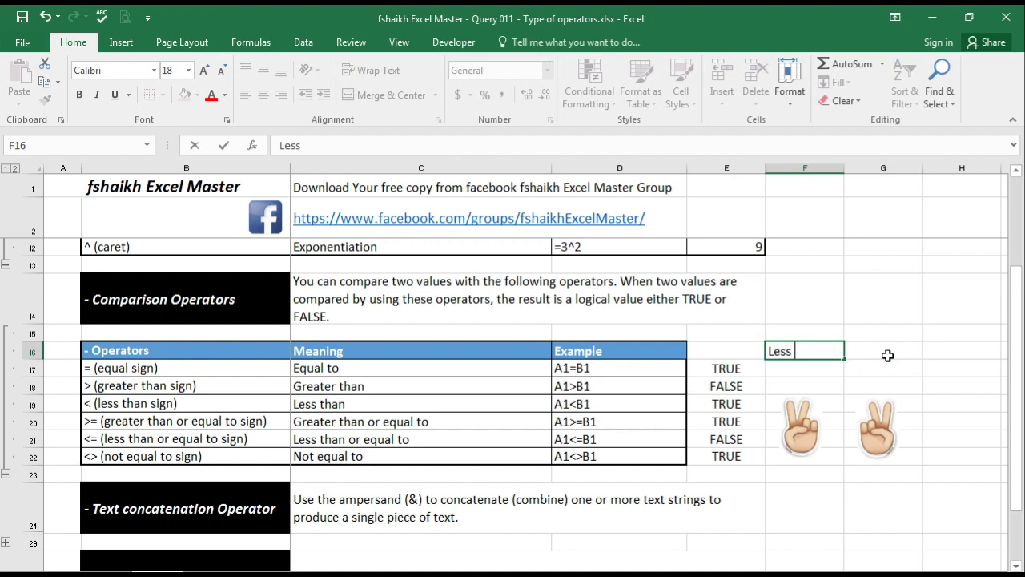
type("Than")
left_click(887, 355)
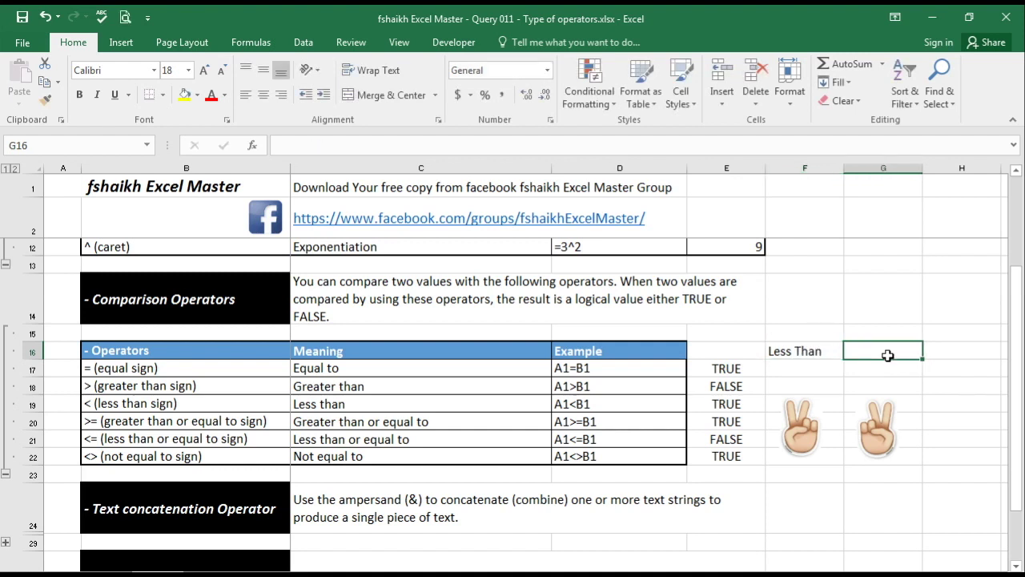
type("Great")
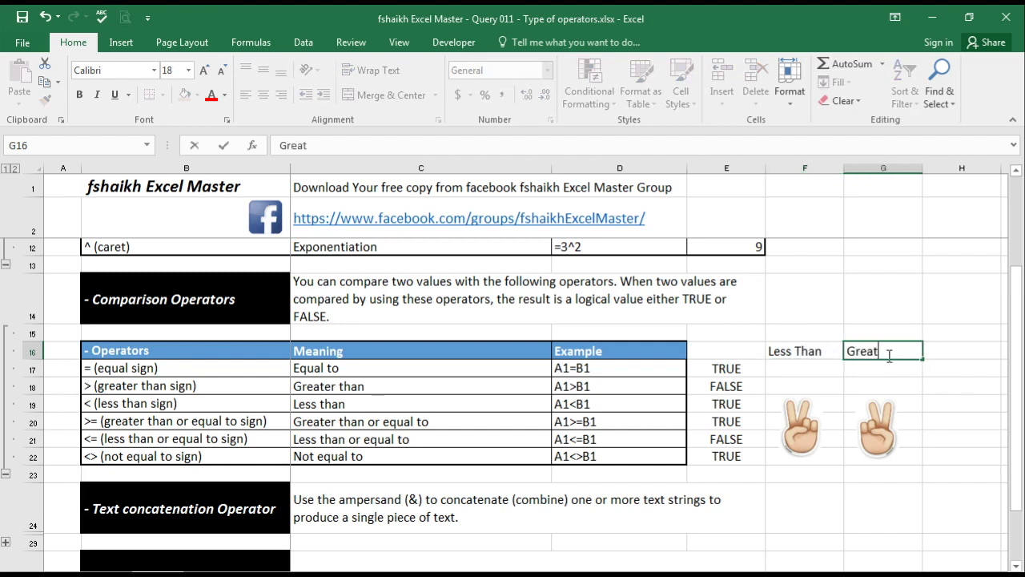
type("er Than")
key("Return")
key("Up")
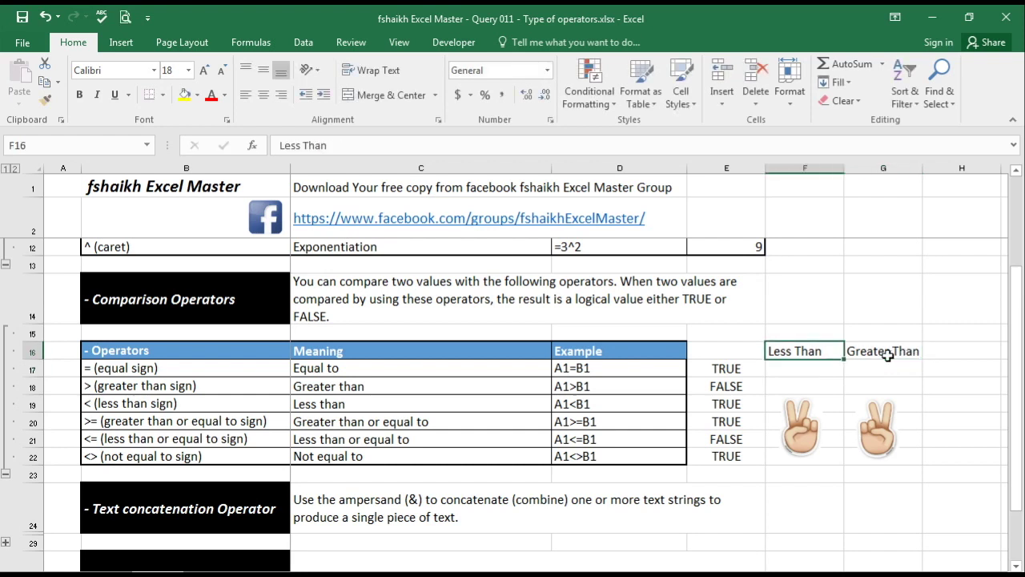
key("Down")
Type 'Left Hand' in F17 and 'Right Hand' in G17.
type("Left")
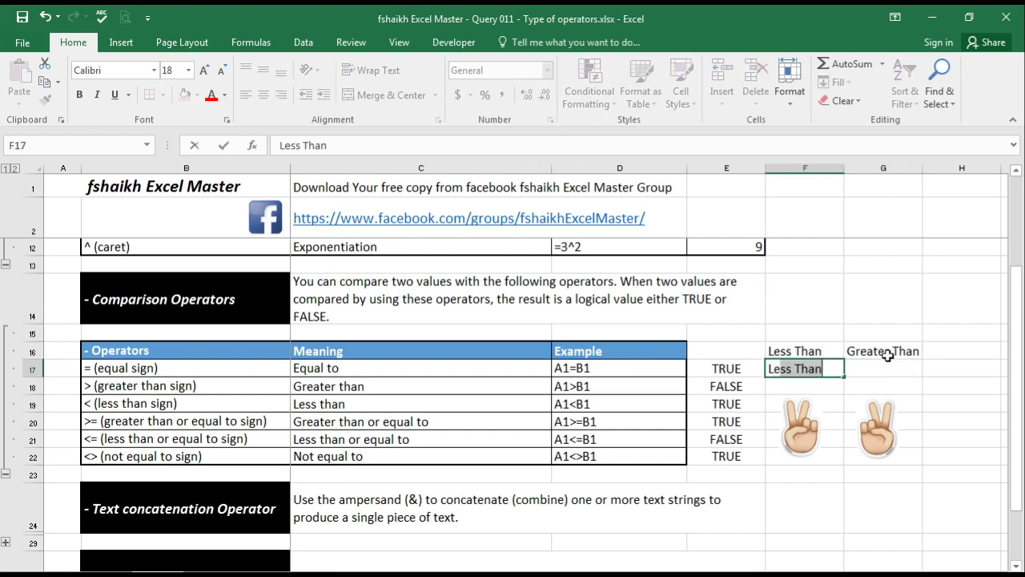
type(" Hand")
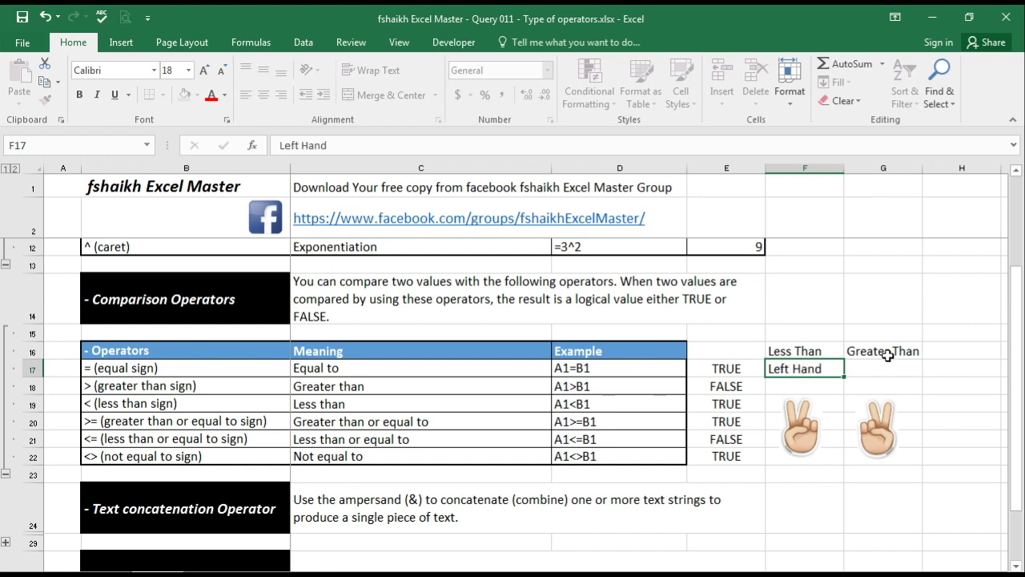
key("Tab")
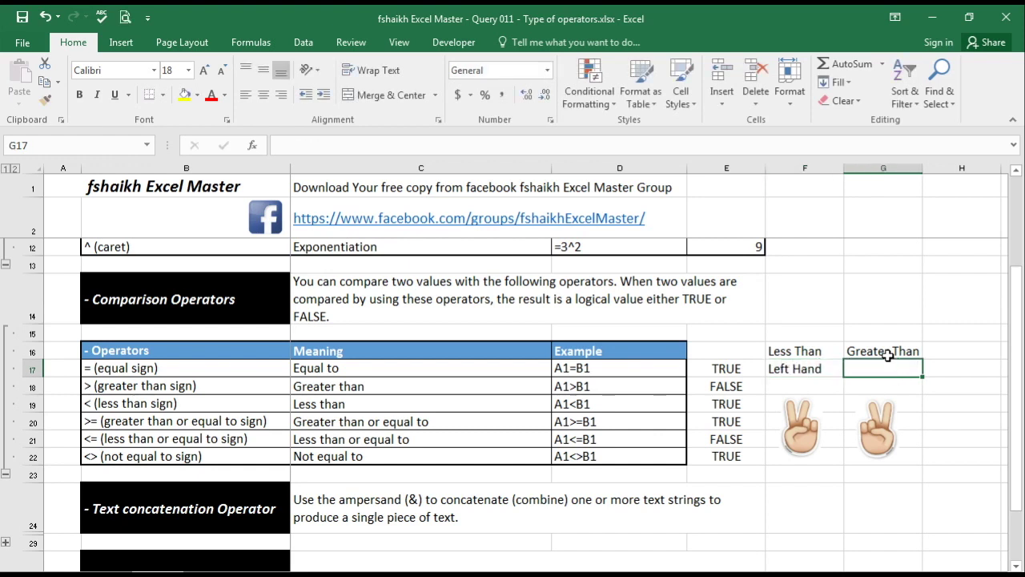
type("Right Ha")
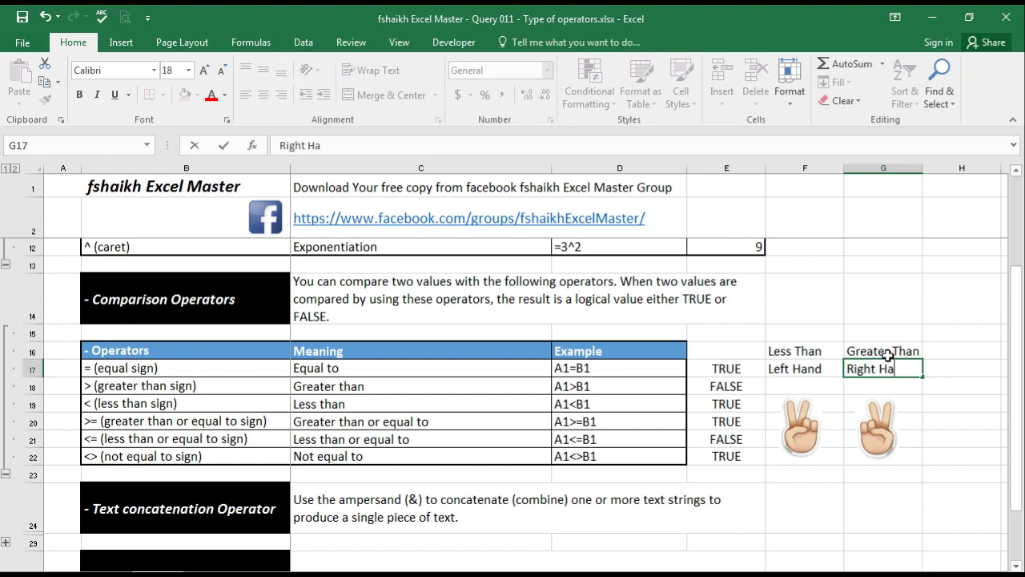
type("nd")
key("Return")
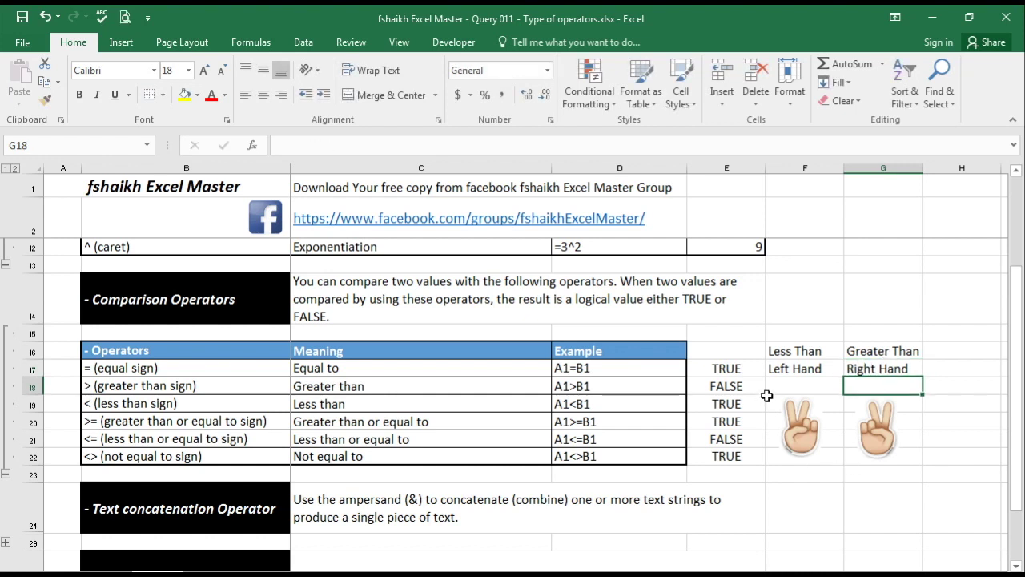
Rotate the left hand picture to point right and the right hand picture to point left.
left_click(804, 431)
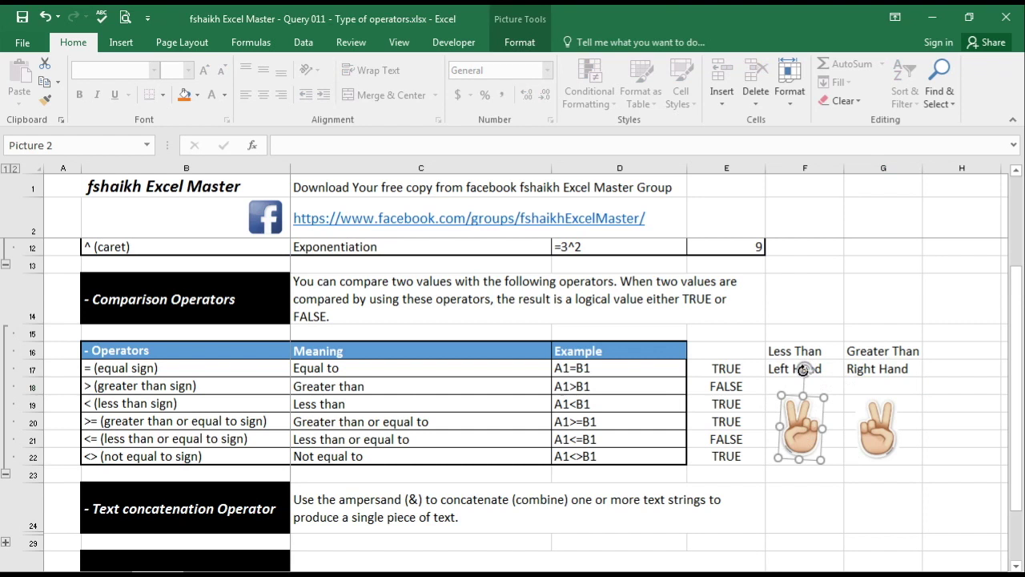
left_click_drag(803, 370, 867, 431)
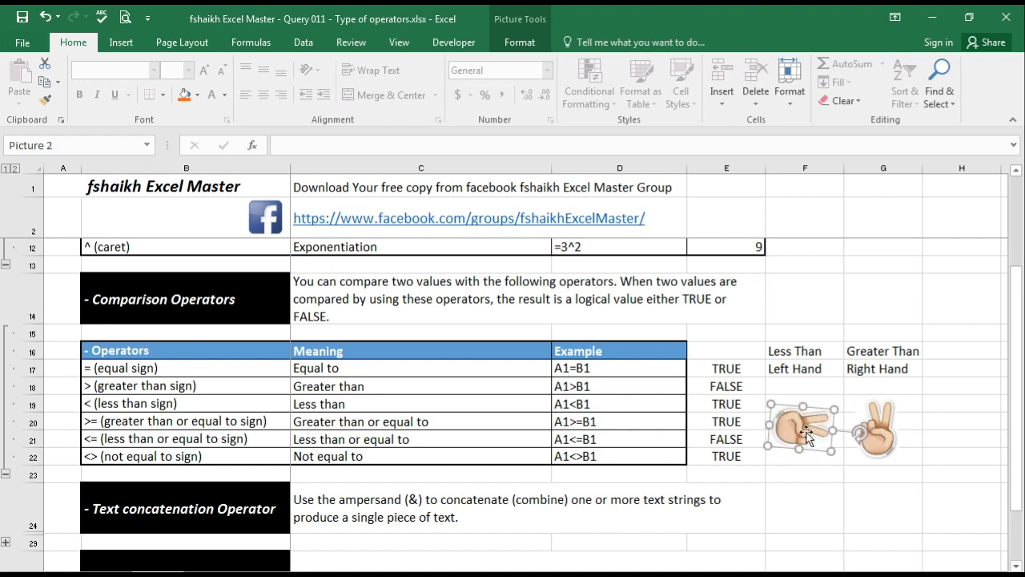
left_click(890, 406)
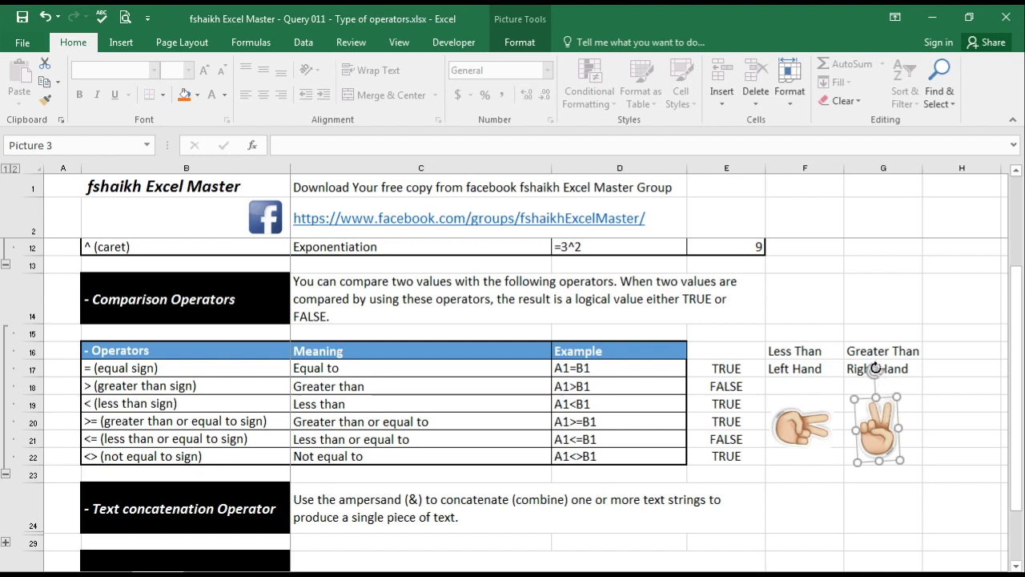
left_click_drag(876, 368, 845, 433)
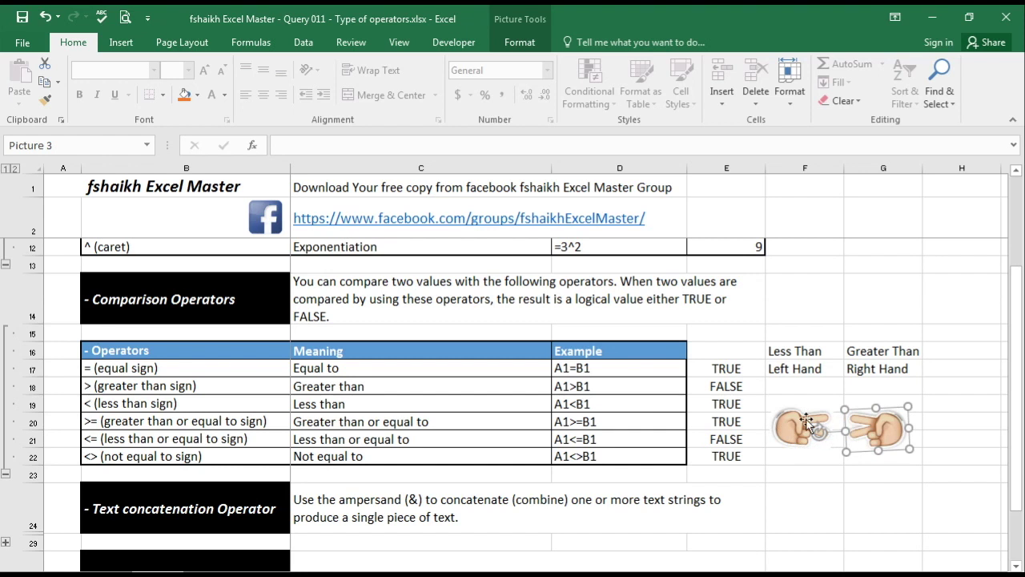
left_click(808, 420)
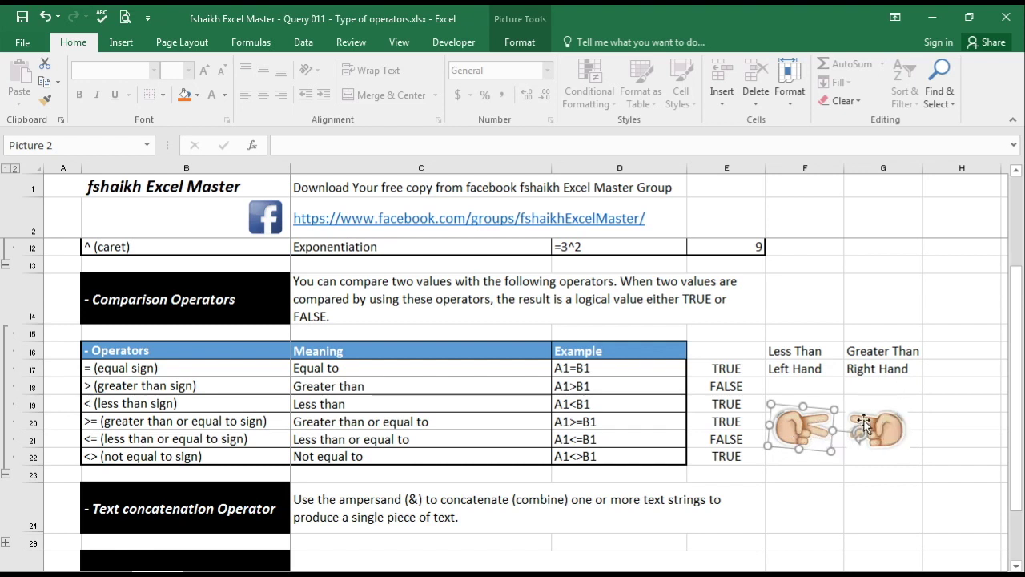
left_click(889, 438)
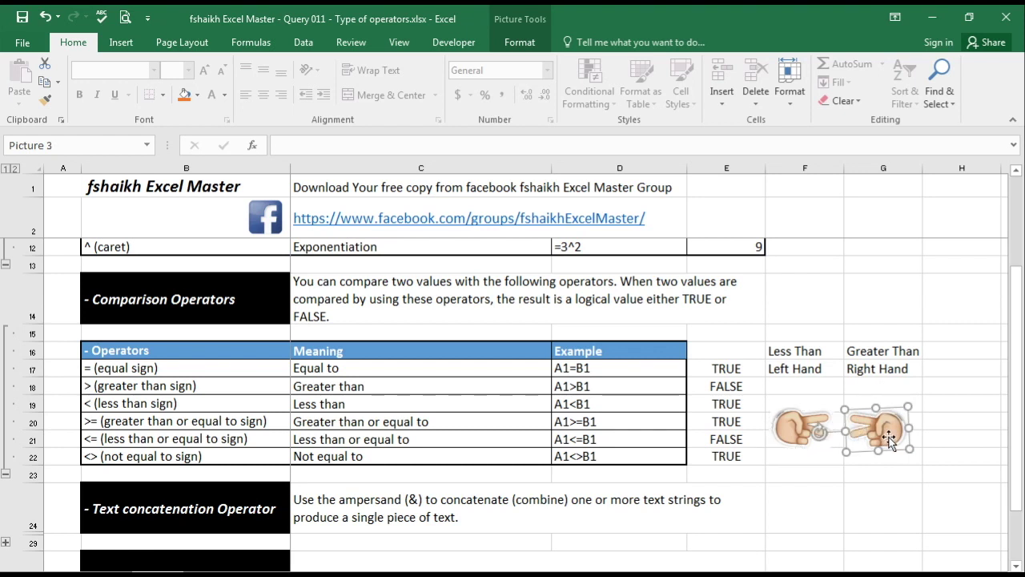
left_click(572, 476)
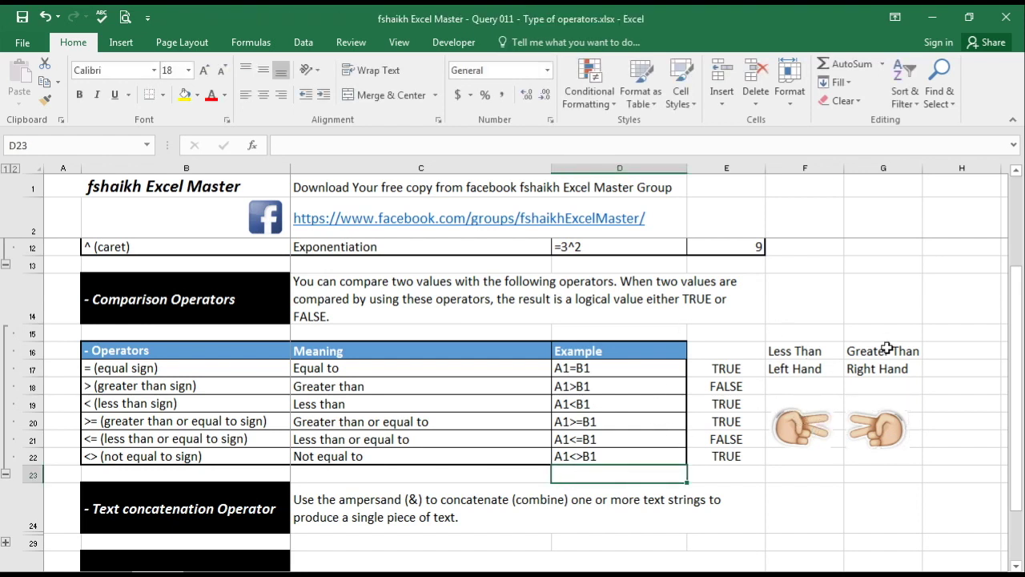
Expand the hidden rows 25-28 showing the & table with Northwind and Hello world examples.
scroll(550, 391, "down", 1)
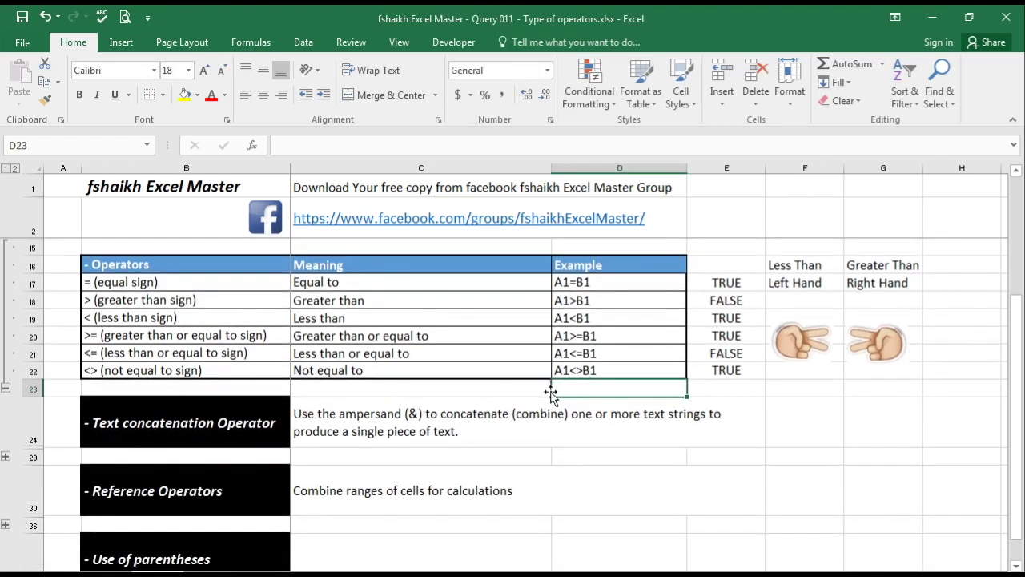
left_click(790, 265)
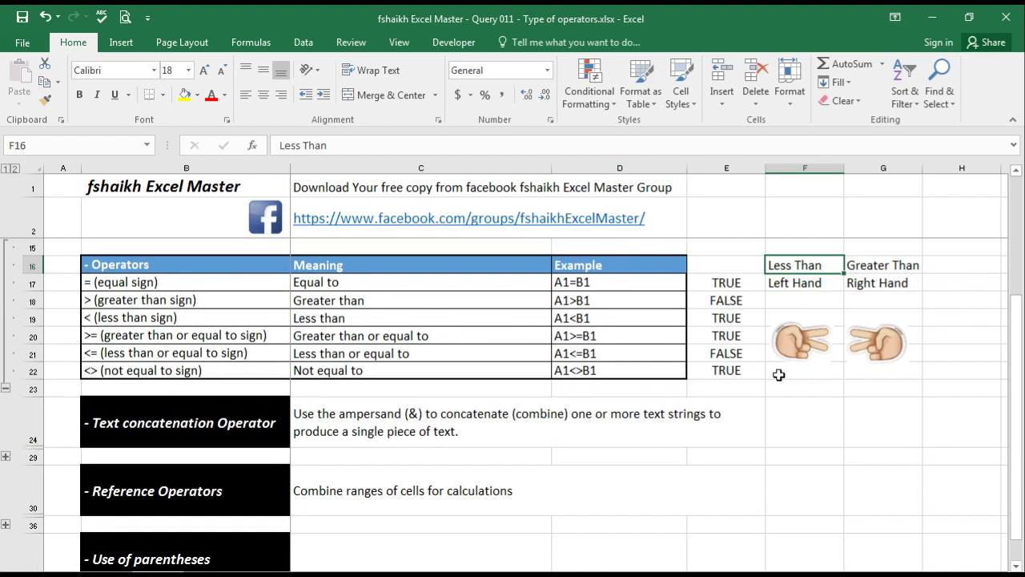
left_click(7, 457)
scroll(446, 345, "up", 2)
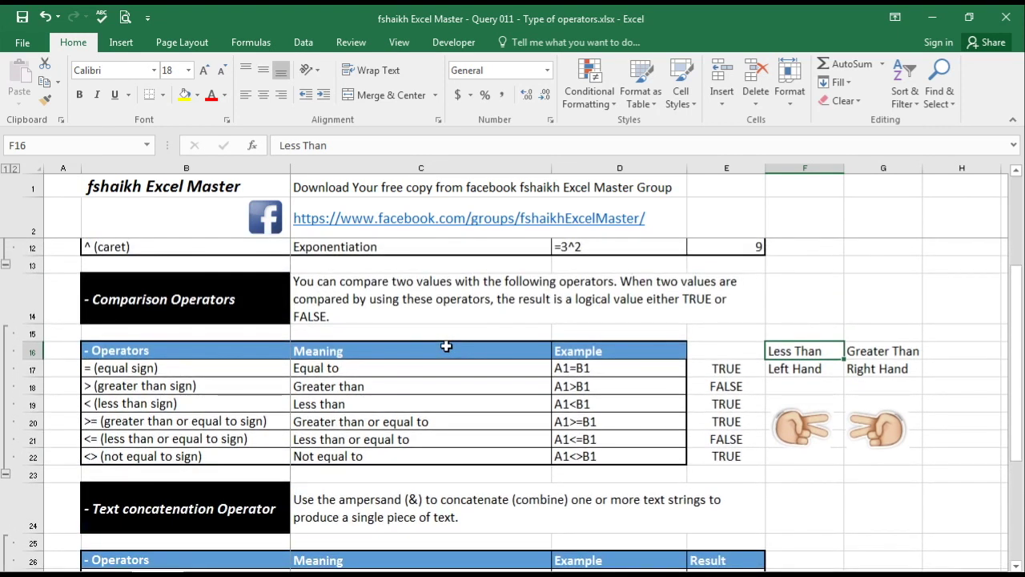
scroll(446, 346, "down", 2)
scroll(446, 346, "down", 1)
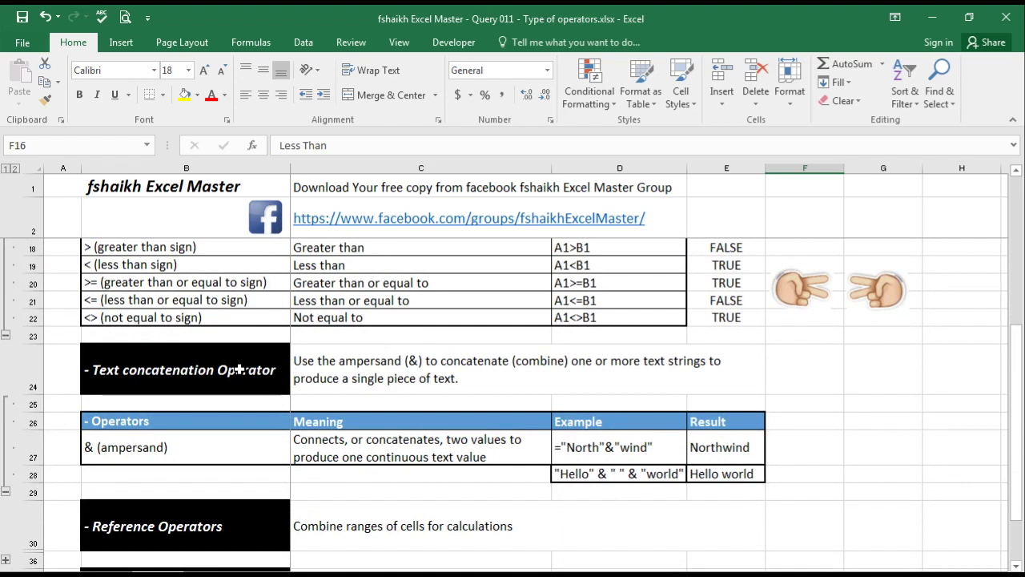
scroll(440, 437, "down", 1)
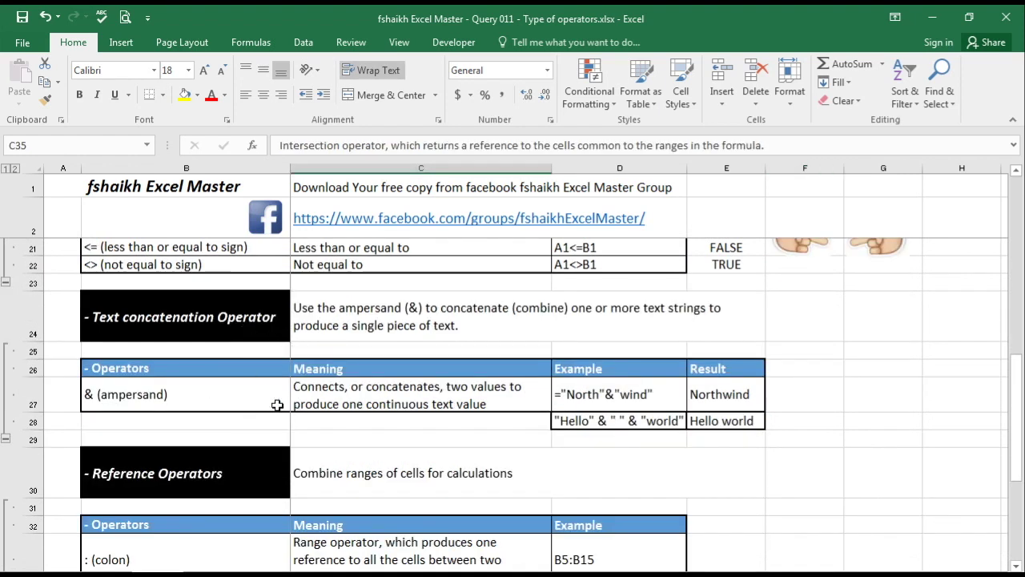
left_click(239, 396)
key("Right")
key("Right")
key("Right")
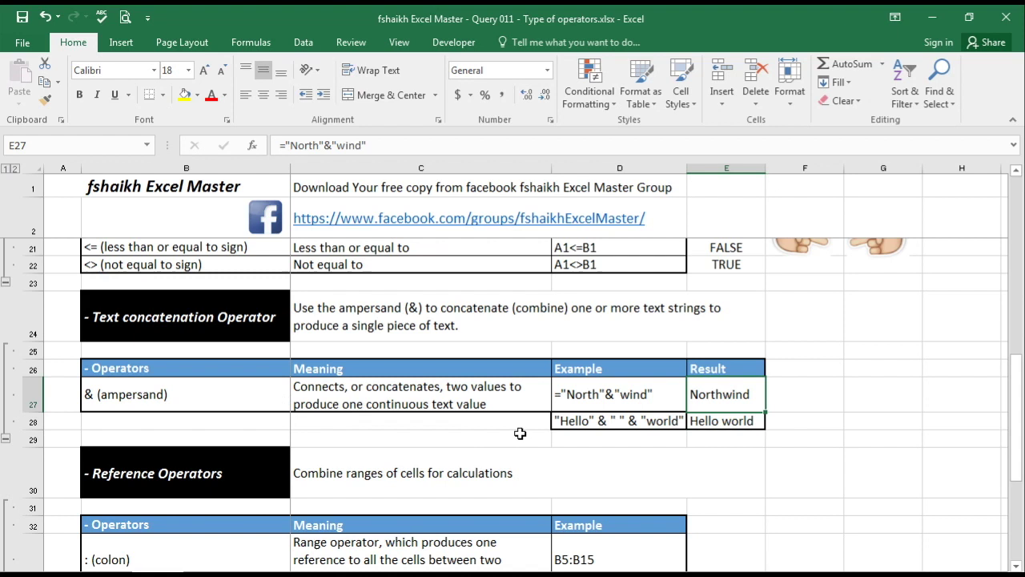
left_click(814, 399)
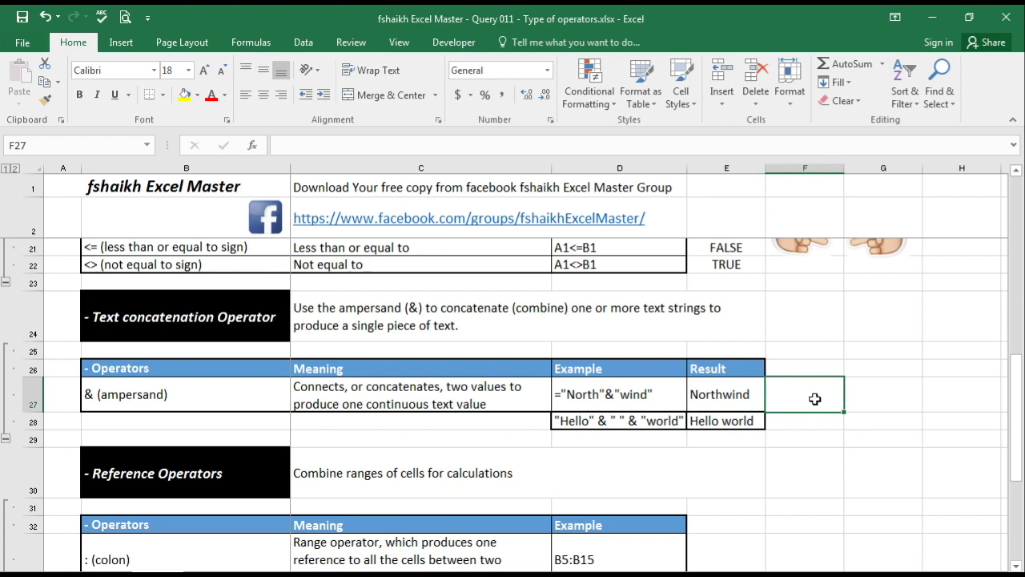
scroll(815, 399, "down", 3)
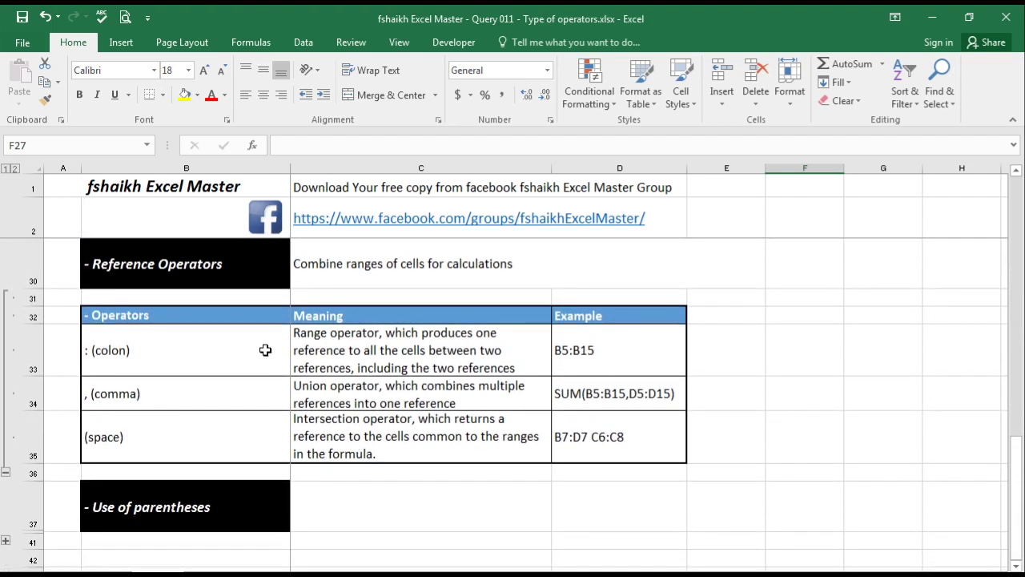
left_click(211, 344)
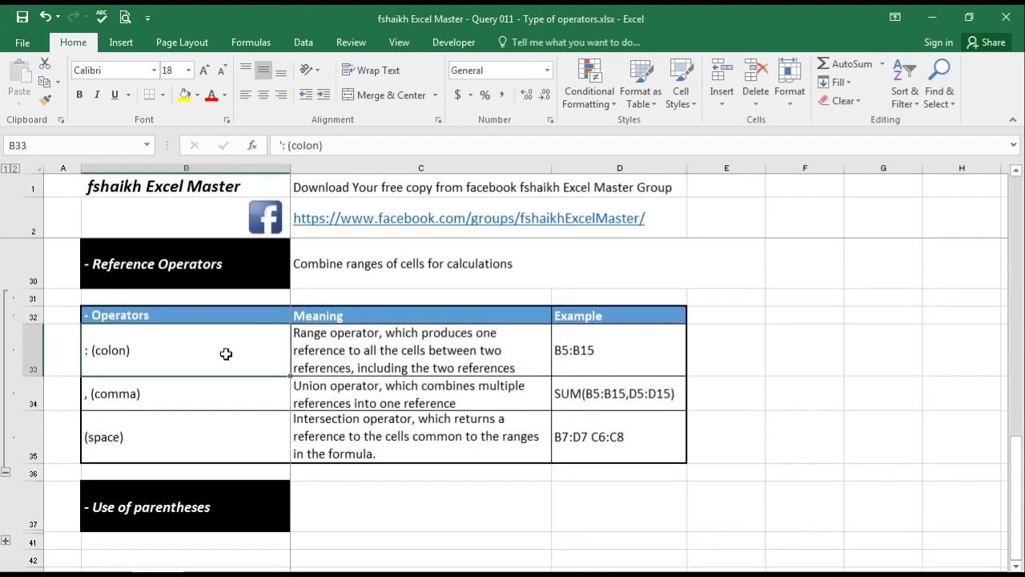
left_click(216, 401)
left_click(210, 445)
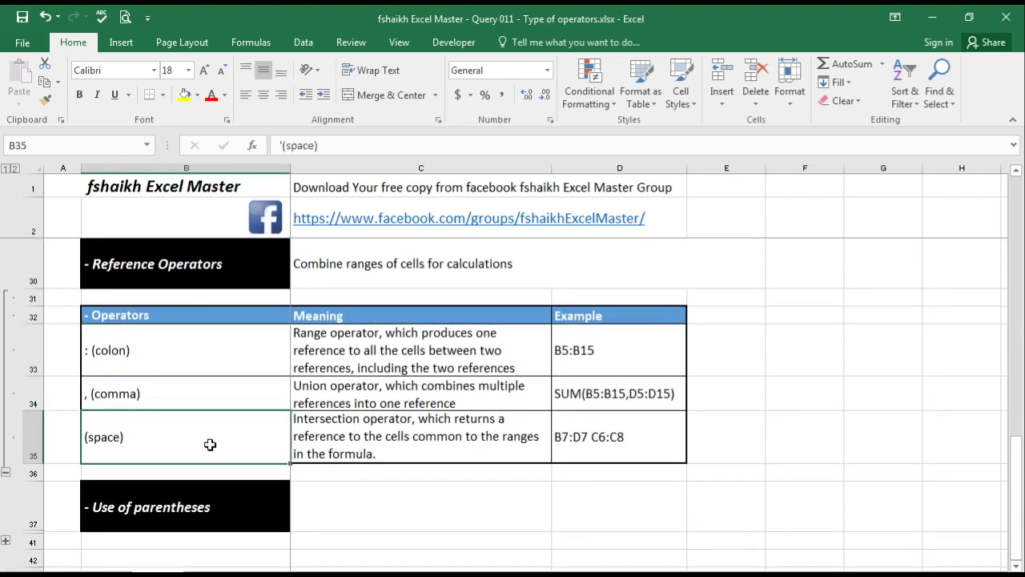
left_click(323, 354)
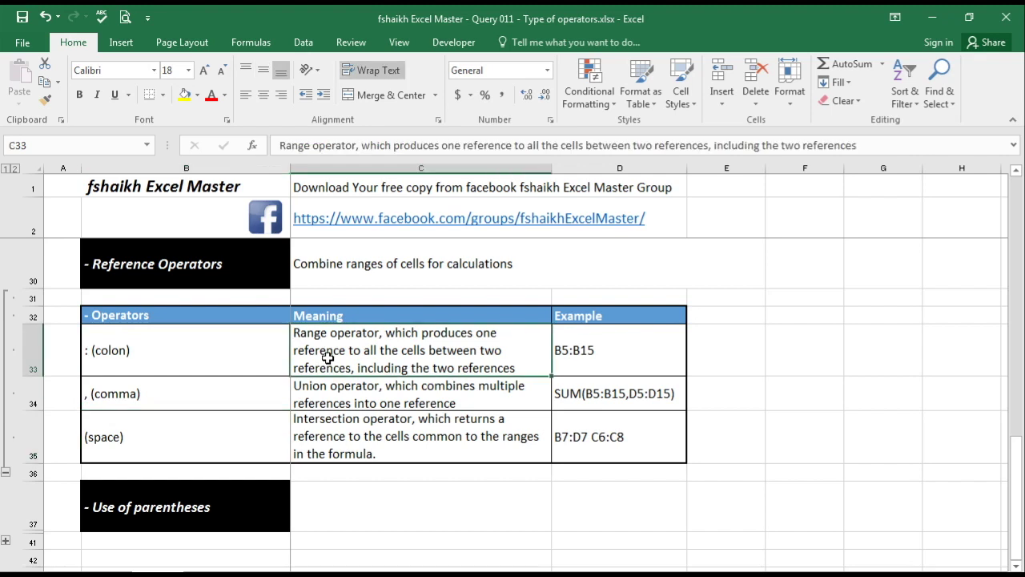
left_click(590, 350)
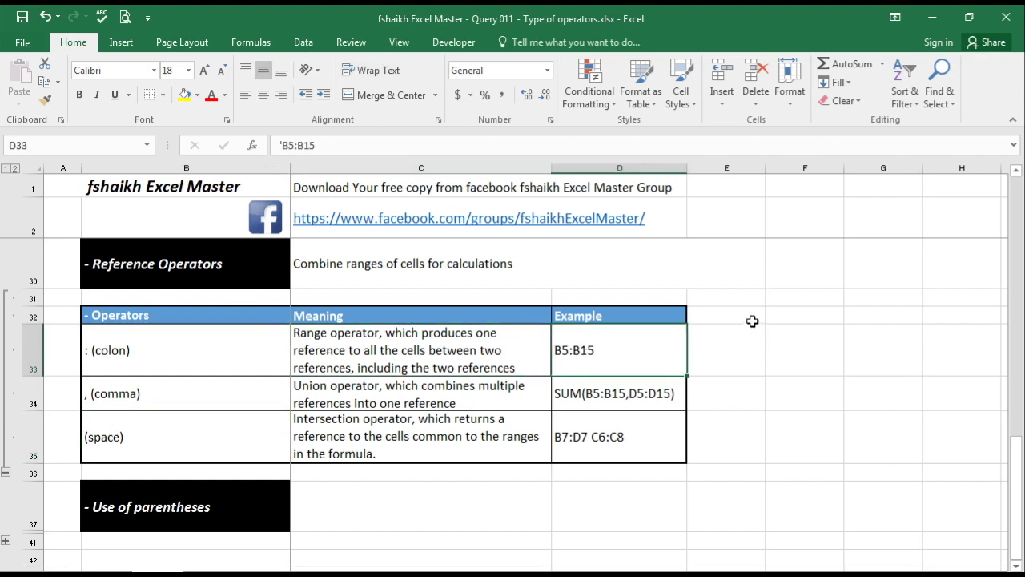
left_click_drag(796, 314, 793, 419)
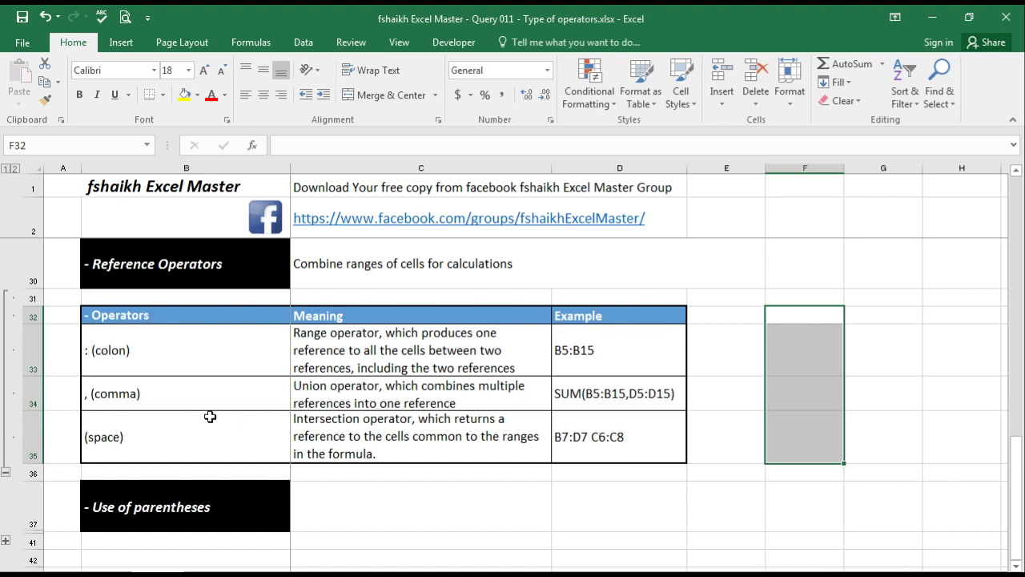
left_click(176, 398)
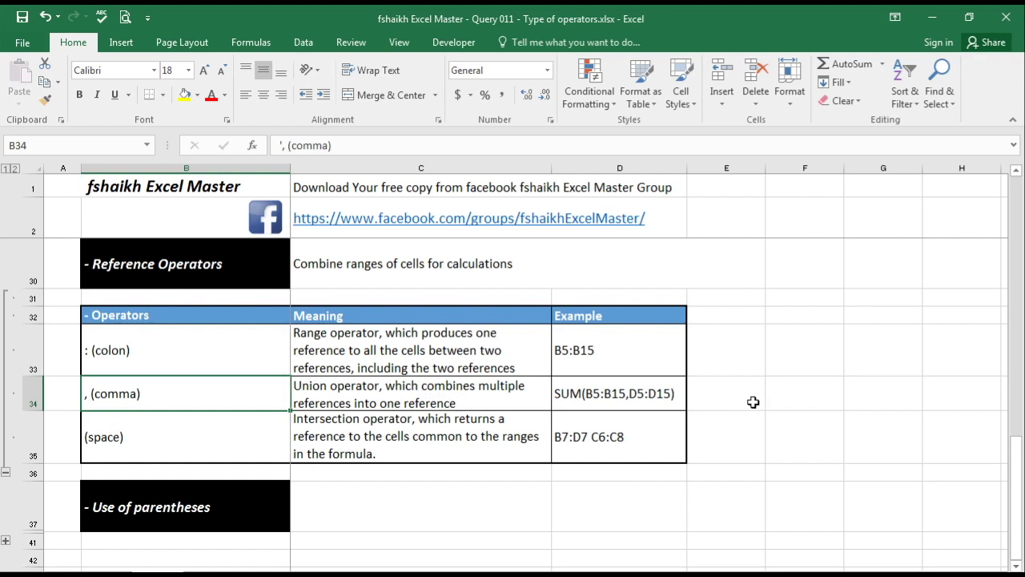
left_click(814, 317)
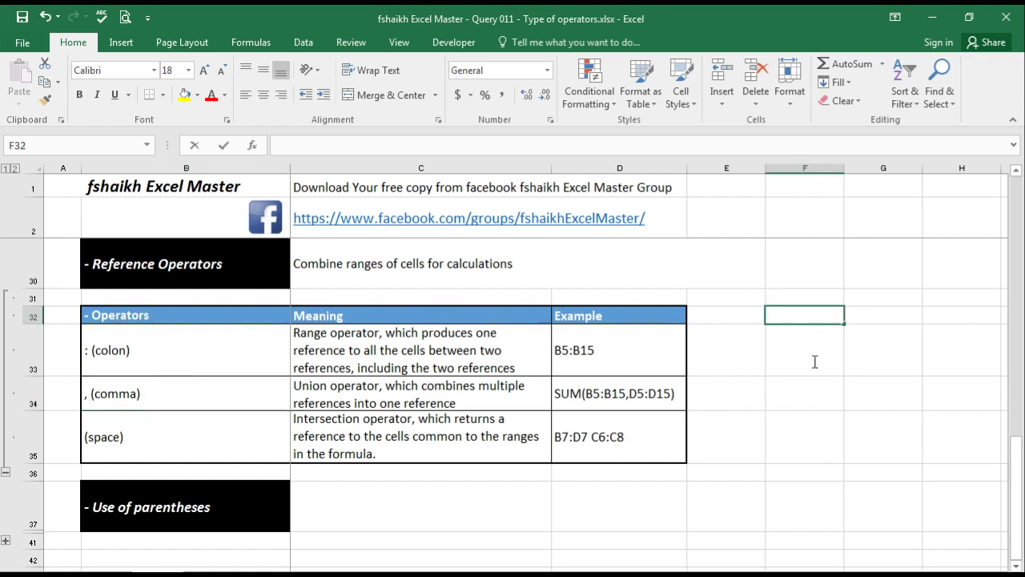
key("F2")
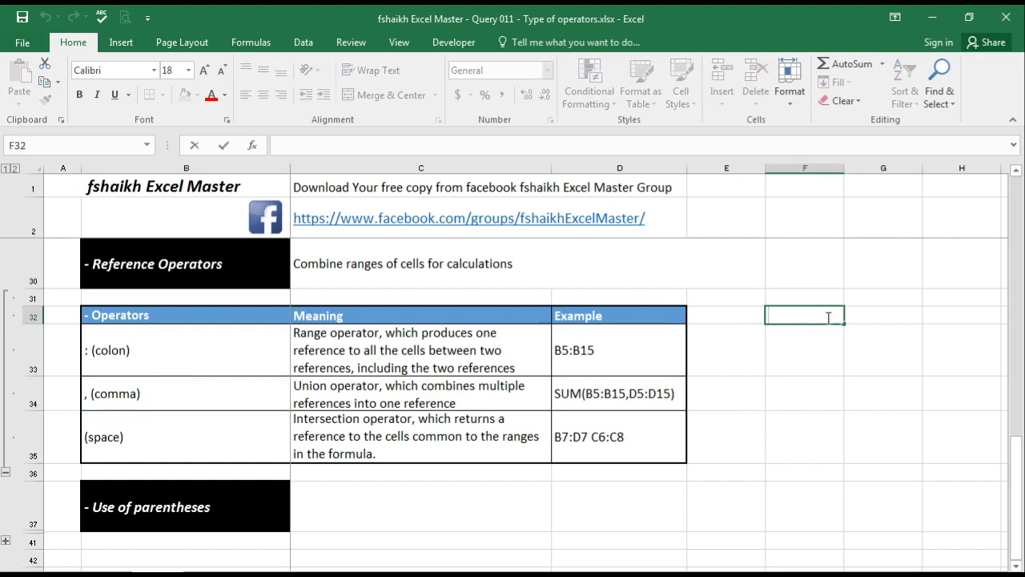
key("Return")
Select F32:F35 and add G32:G35 as a second range to illustrate a union.
left_click(828, 318)
left_click_drag(827, 318, 826, 449)
left_click(878, 314, "ctrl")
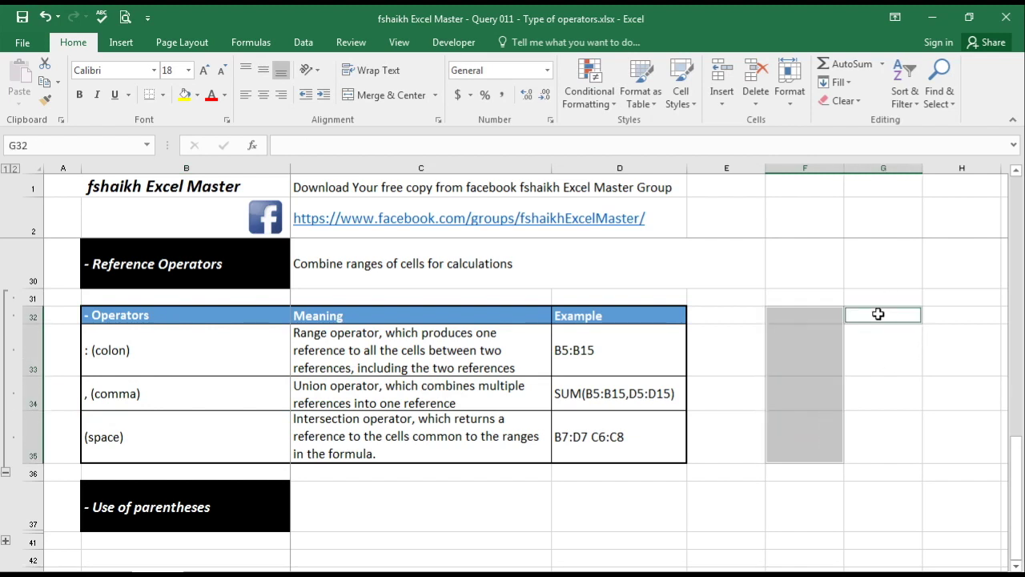
left_click_drag(879, 314, 880, 448)
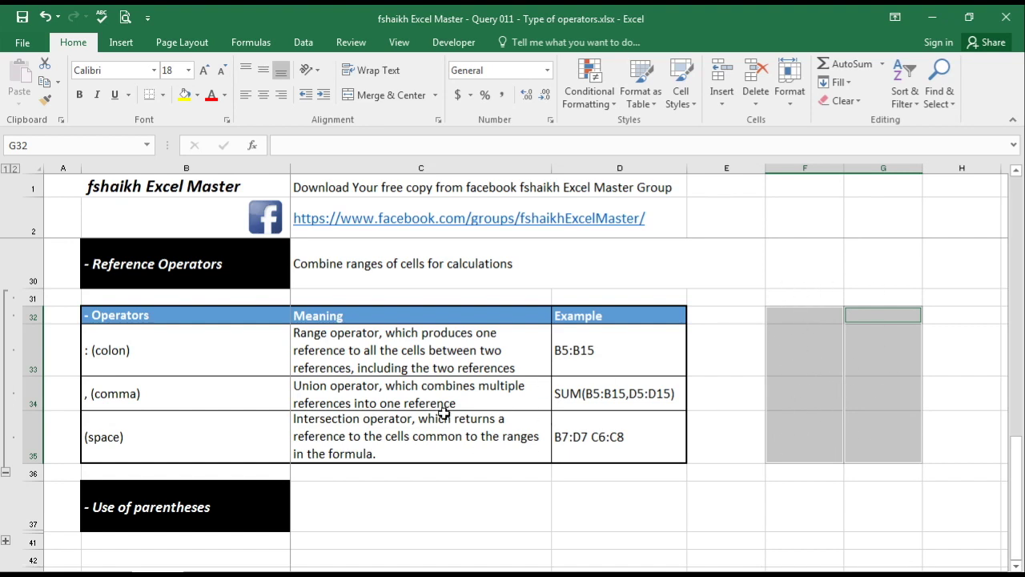
Review the (space) intersection operator, then select F33:F35 with crossing range F34:H34.
left_click(408, 447)
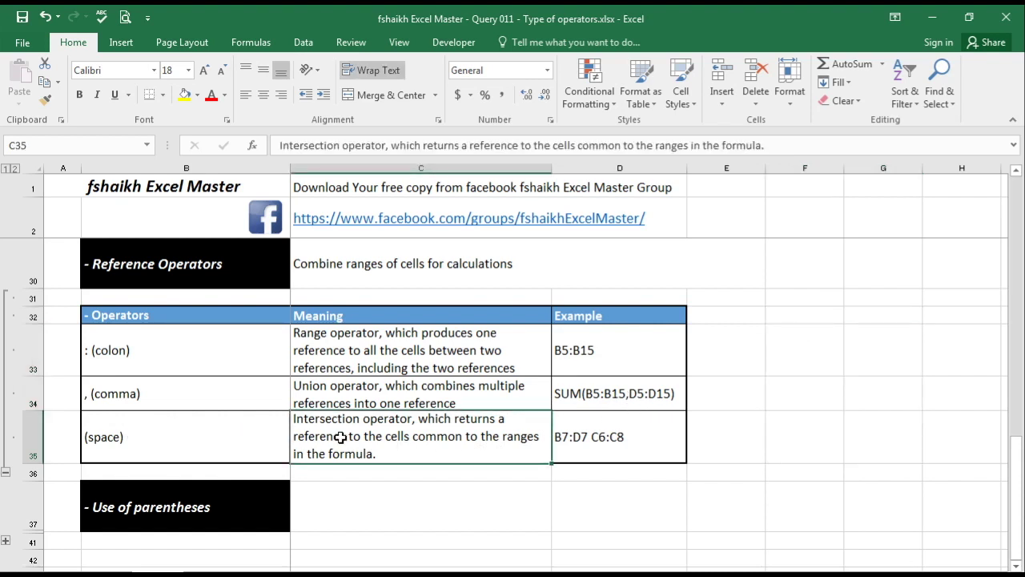
key("Left")
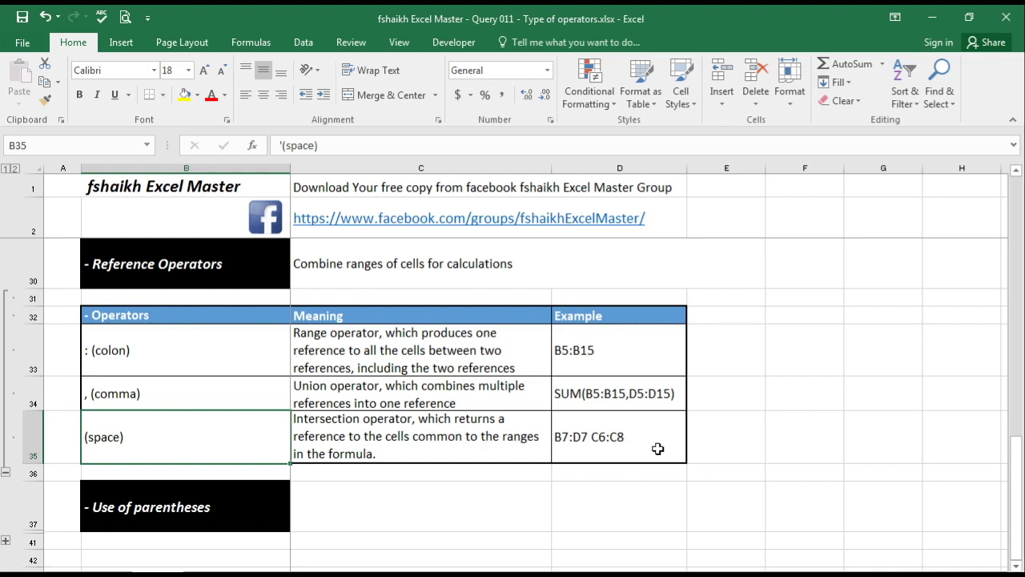
left_click(765, 435)
left_click_drag(820, 345, 823, 443)
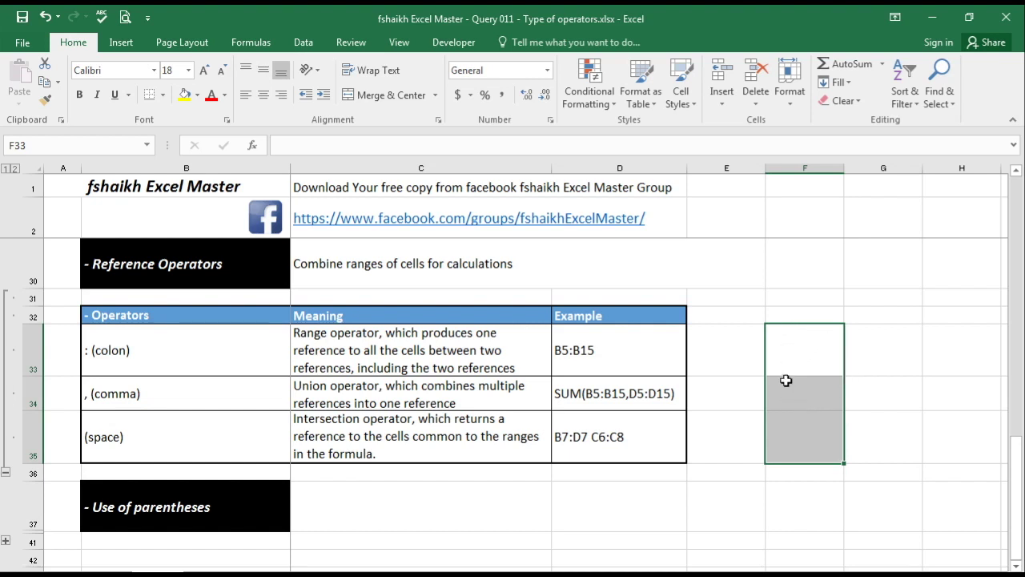
left_click_drag(786, 380, 943, 396)
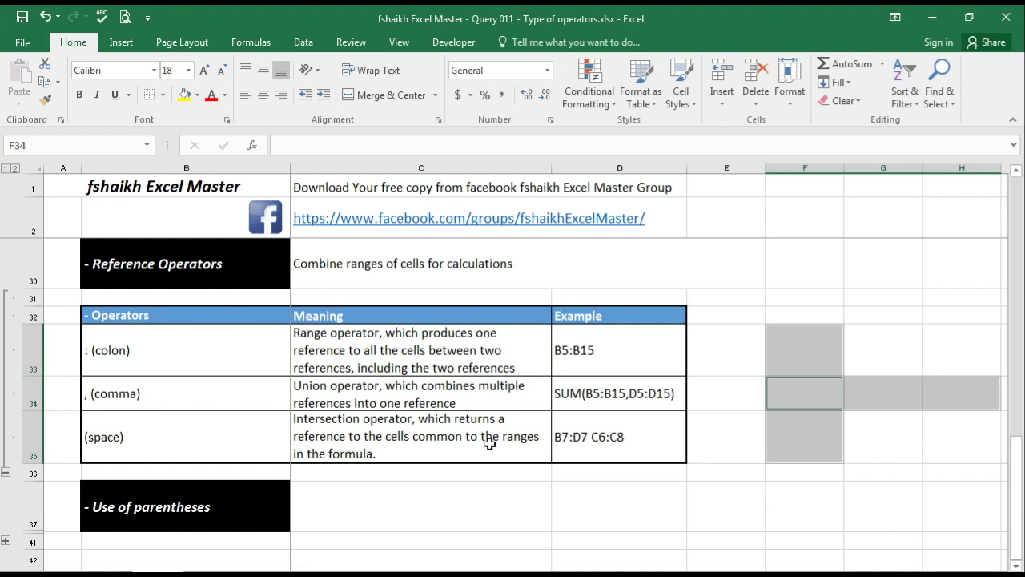
Expand rows 38-40 and review the () operator, its meaning and its B5:B15 example.
scroll(382, 480, "down", 1)
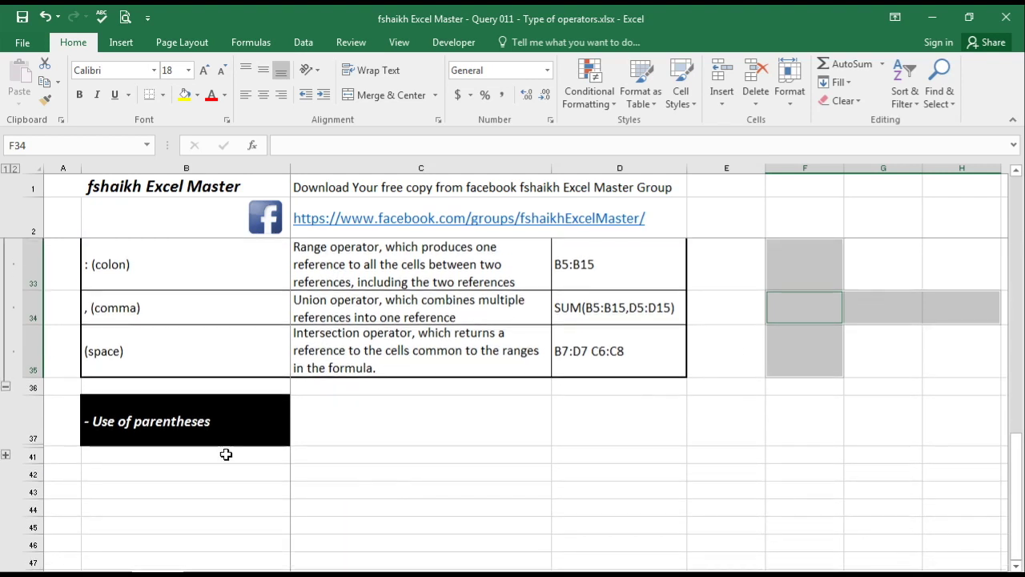
left_click(5, 456)
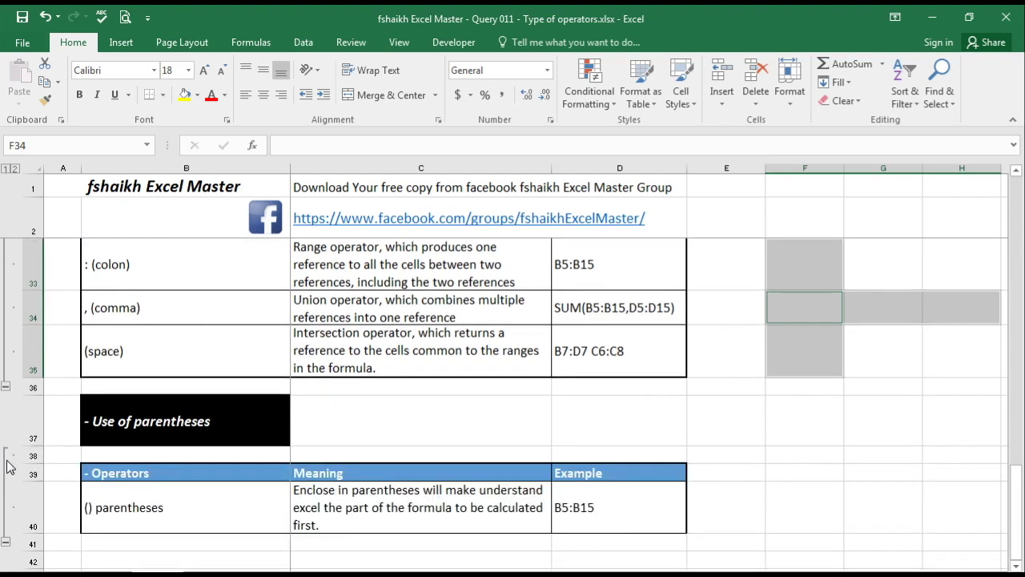
left_click(138, 516)
scroll(138, 517, "down", 1)
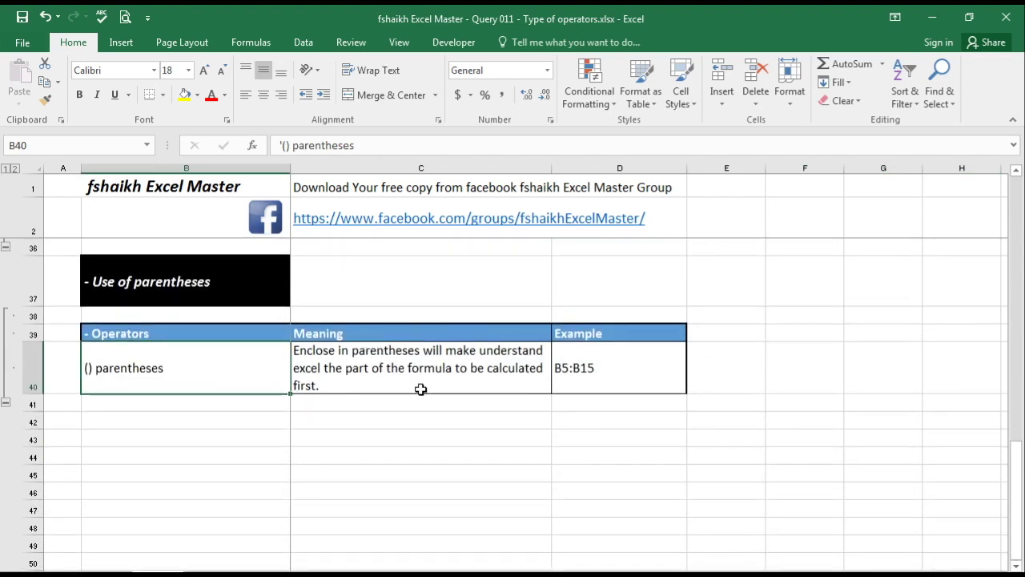
left_click(440, 424)
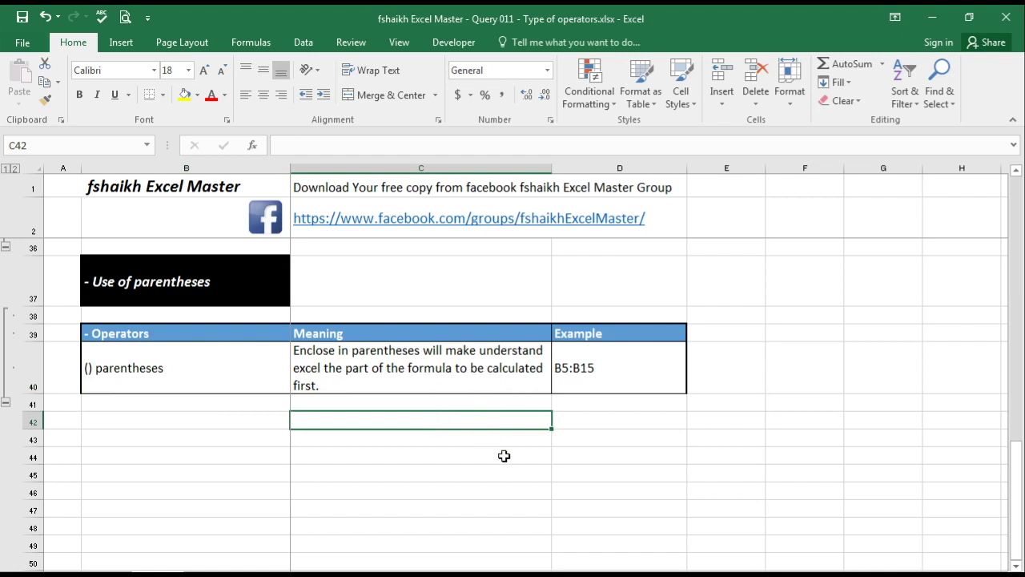
left_click(487, 387)
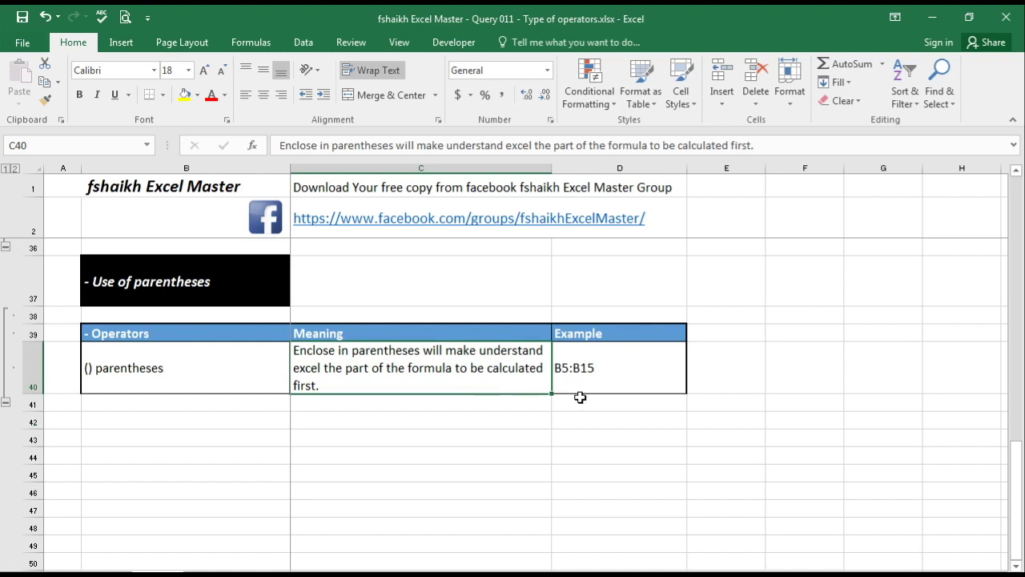
left_click(596, 369)
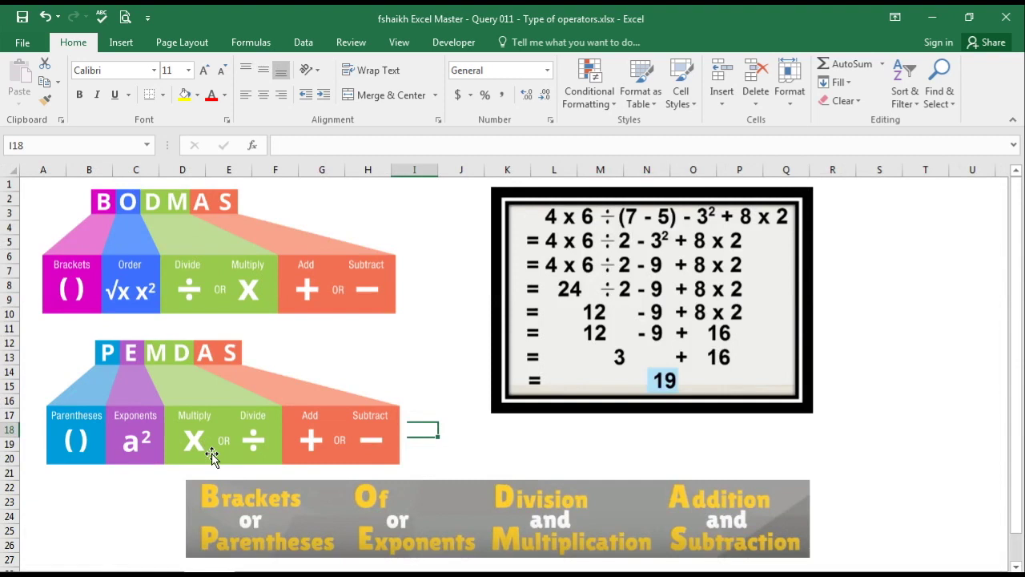
key("Left")
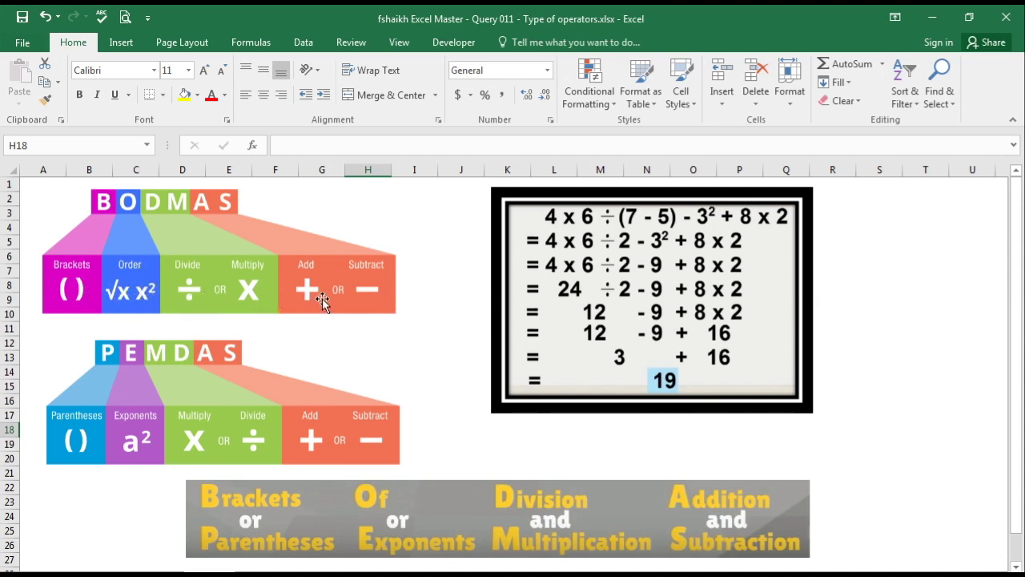
left_click(452, 453)
left_click(483, 443)
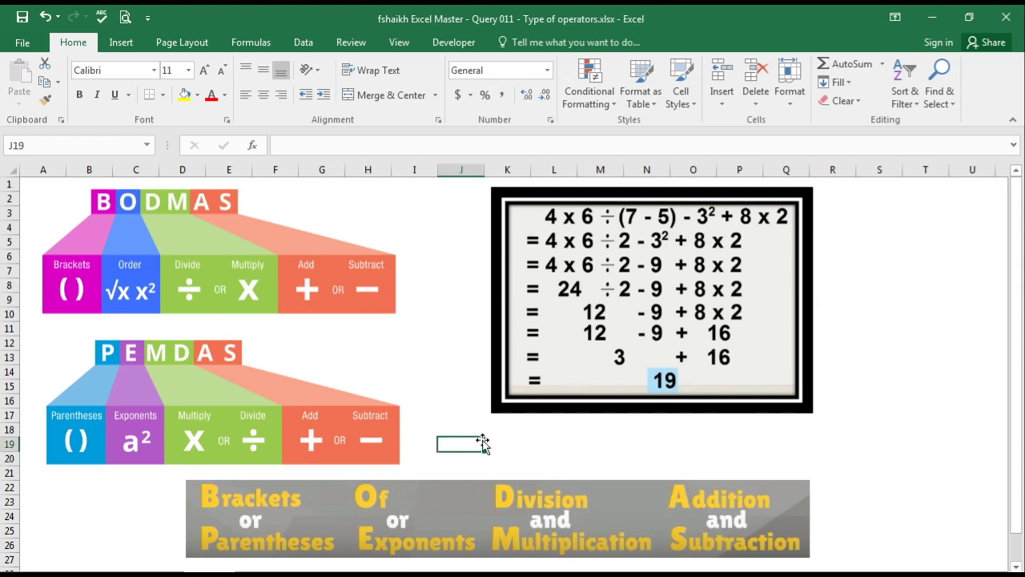
Enter =4-6*4 in K18, which returns -20.
key("Up")
key("Right")
type("=")
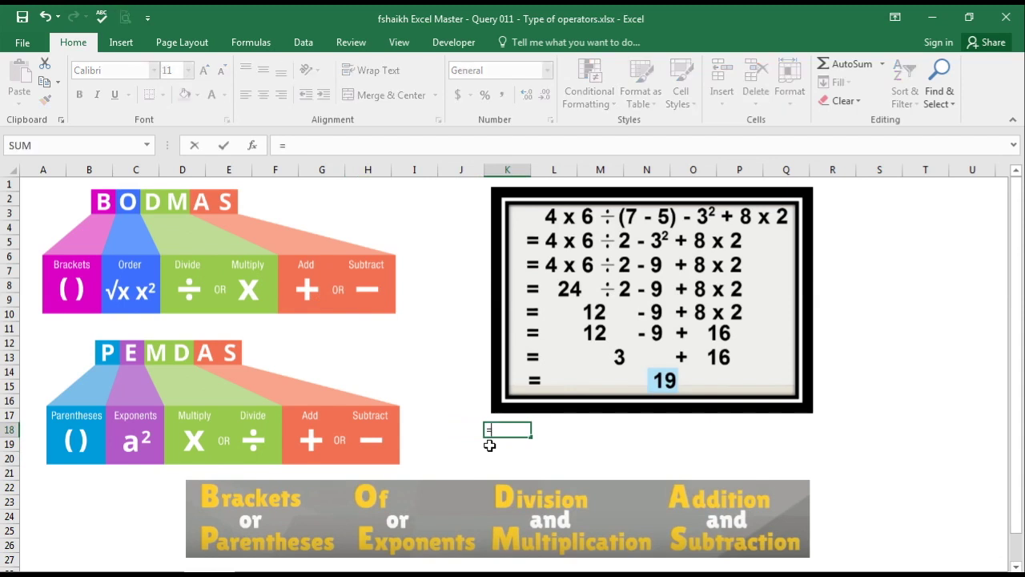
type("4-6*4")
key("Return")
key("Up")
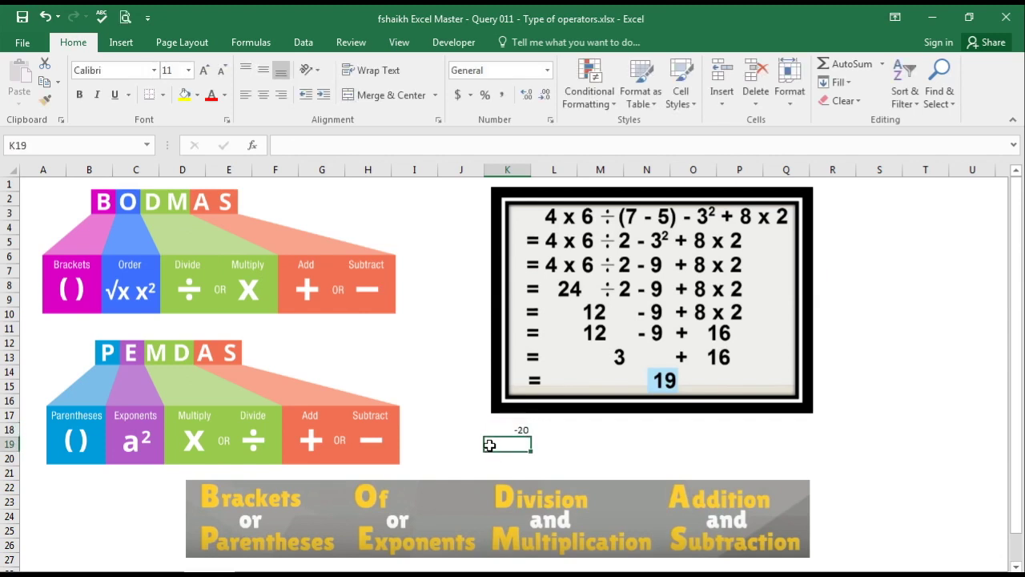
Enter =(4-6)*4 in K19, which returns -8.
key("Down")
type("=")
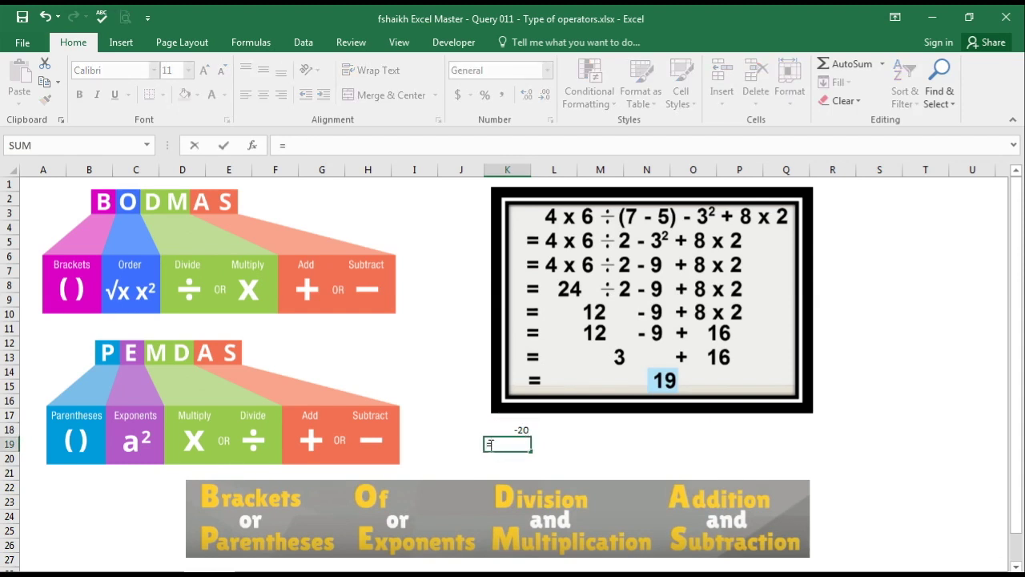
type("4")
key("BackSpace")
type("(4-6)*4")
key("Return")
Compare the formulas in K18 and K19 to see how the parentheses change the result.
left_click(489, 446)
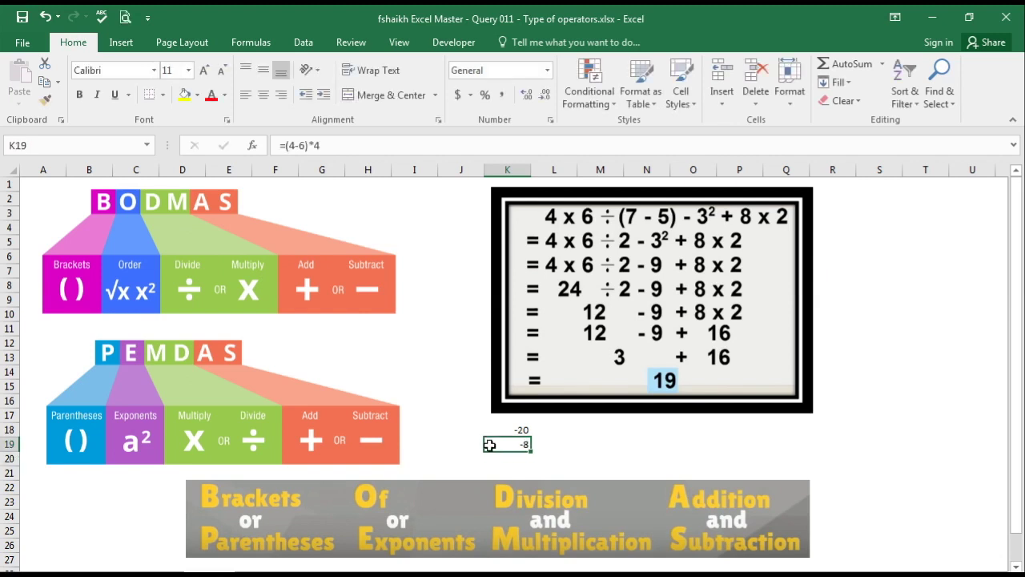
key("Up")
key("Down")
key("Up")
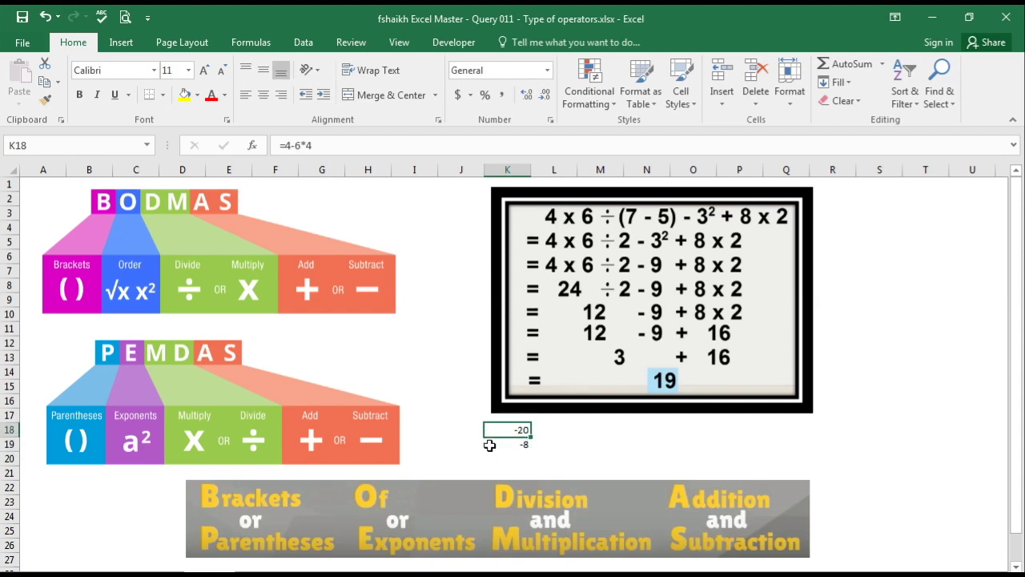
key("Down")
key("Up")
key("Down")
key("Up")
key("Right")
key("Left")
key("Right")
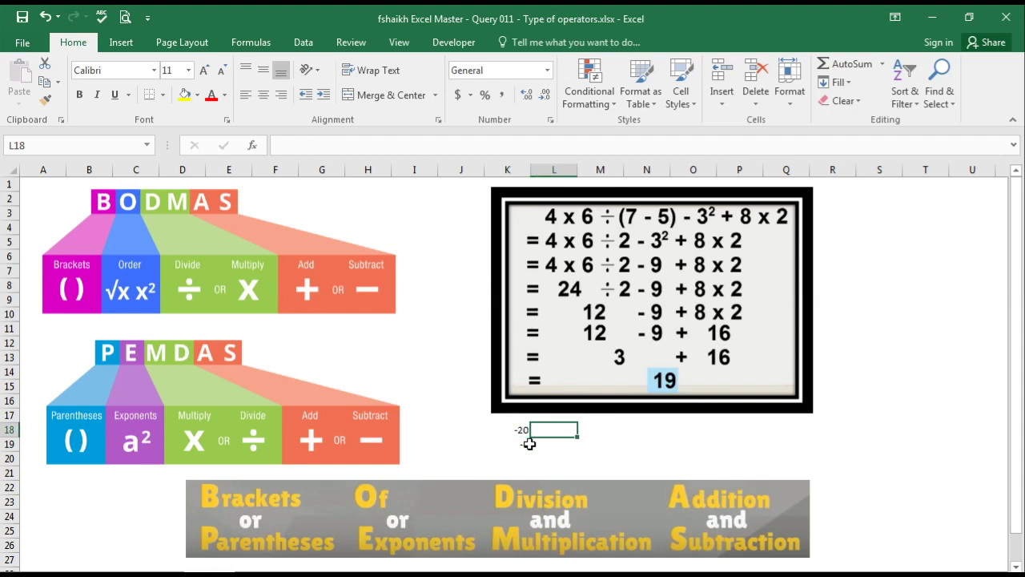
key("Left")
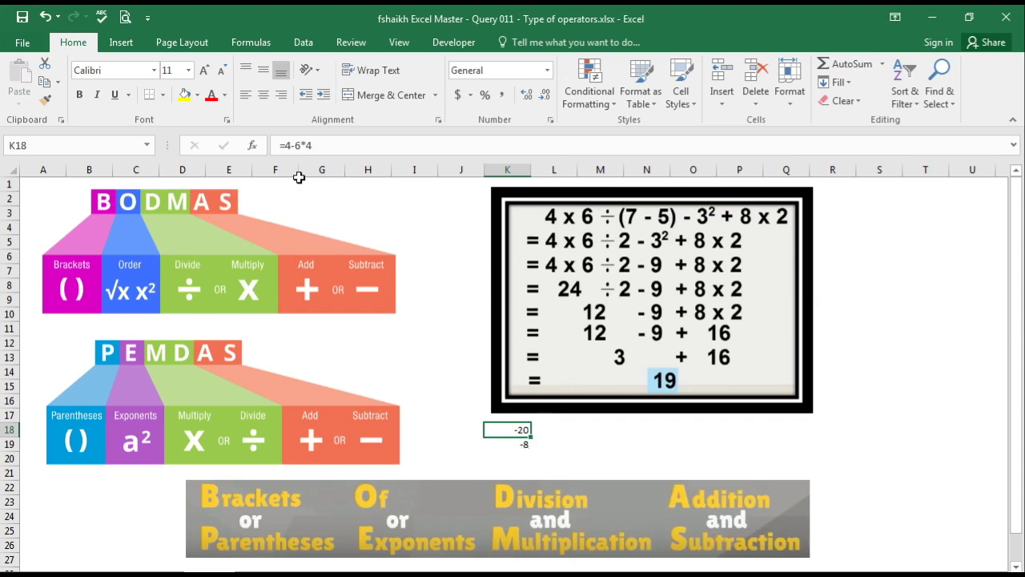
Wrap 4-6 in parentheses in K18's formula so it also returns -8.
left_click(287, 148)
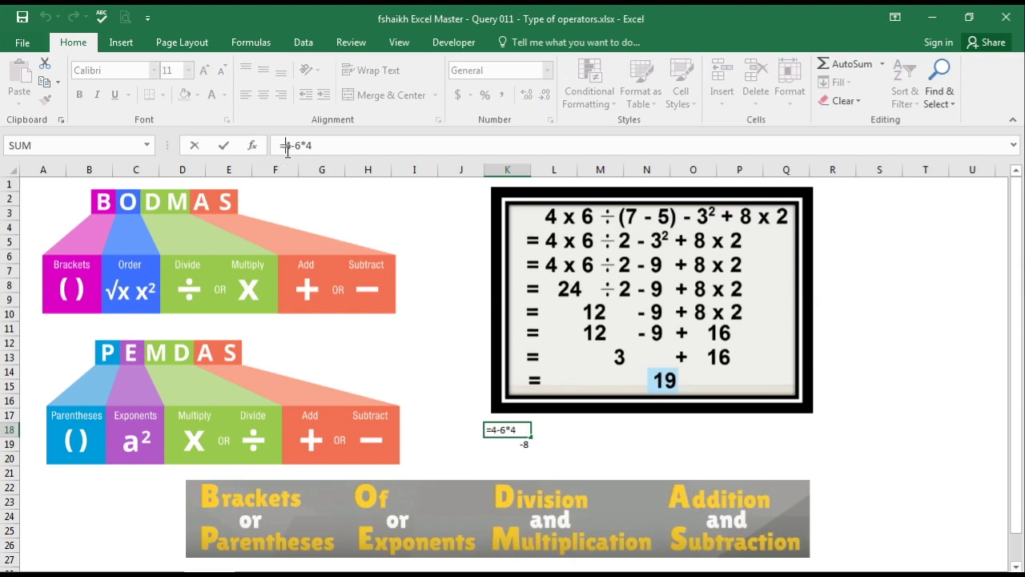
type("(4-6")
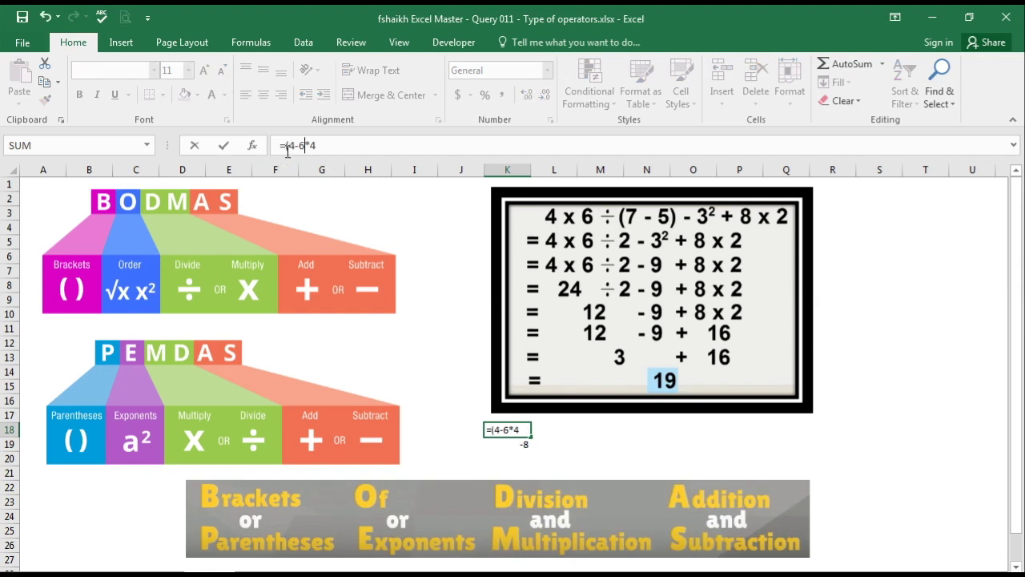
type(")")
key("Return")
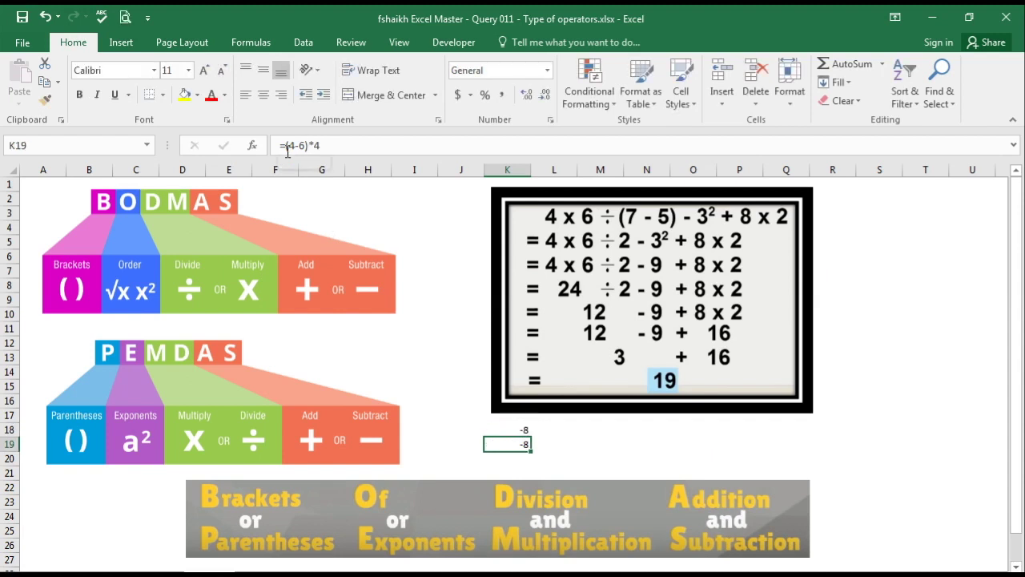